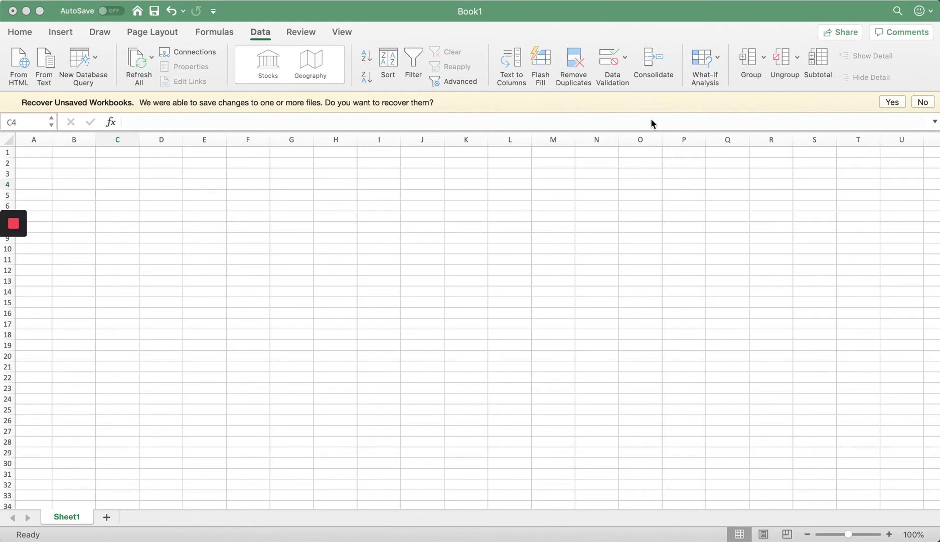
# Step: List Corn, Soybeans, Wheat, Peas, Sunflowers and Fallow in cells A1:A6 and widen column A
pyautogui.click(44, 153)
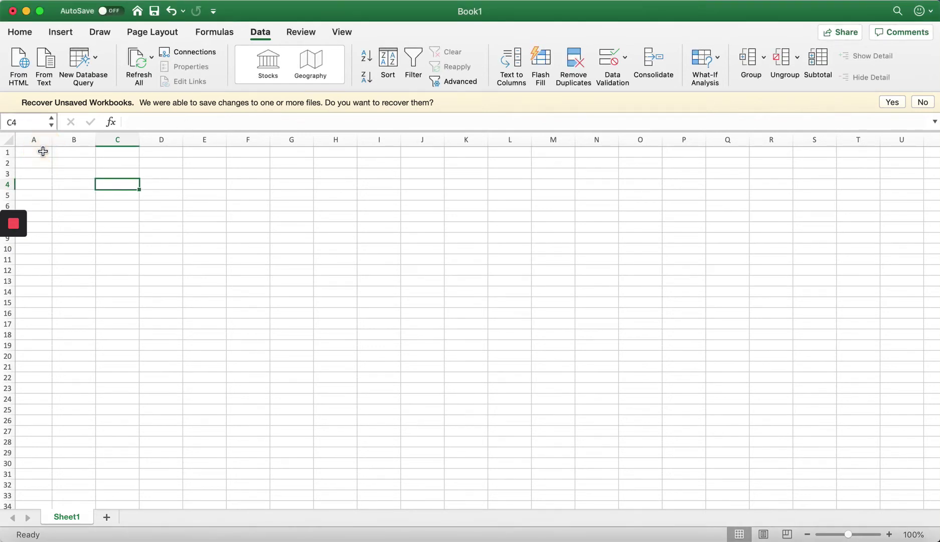
pyautogui.click(43, 152)
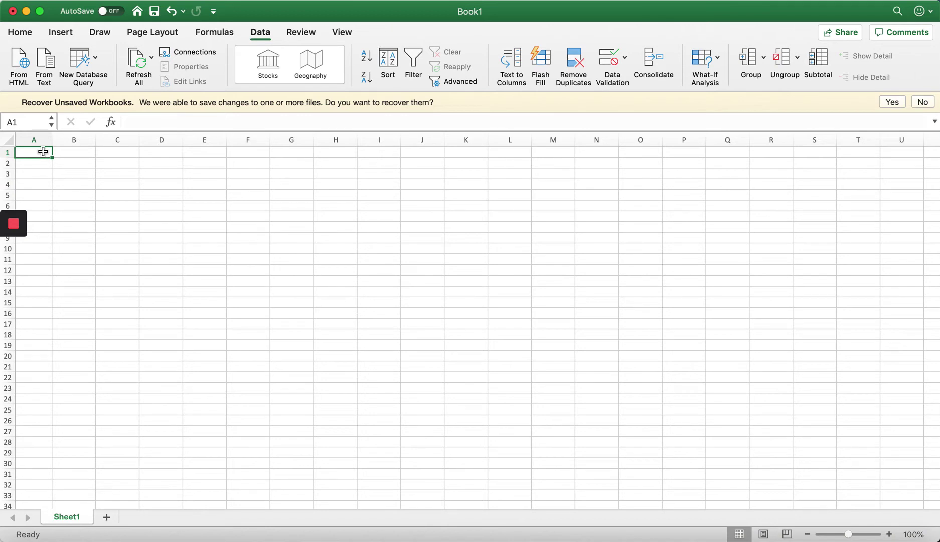
pyautogui.write('Corn')
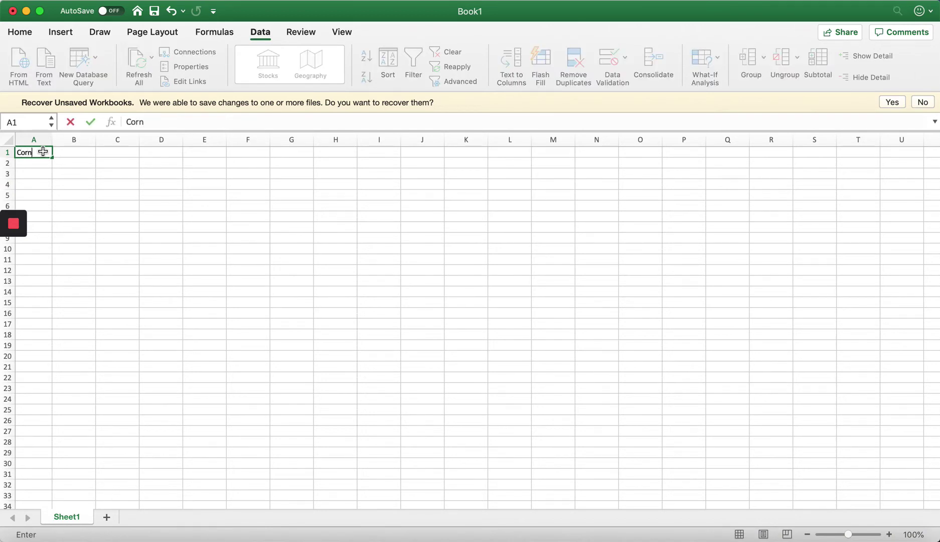
pyautogui.press('Return')
pyautogui.write('Soybeans')
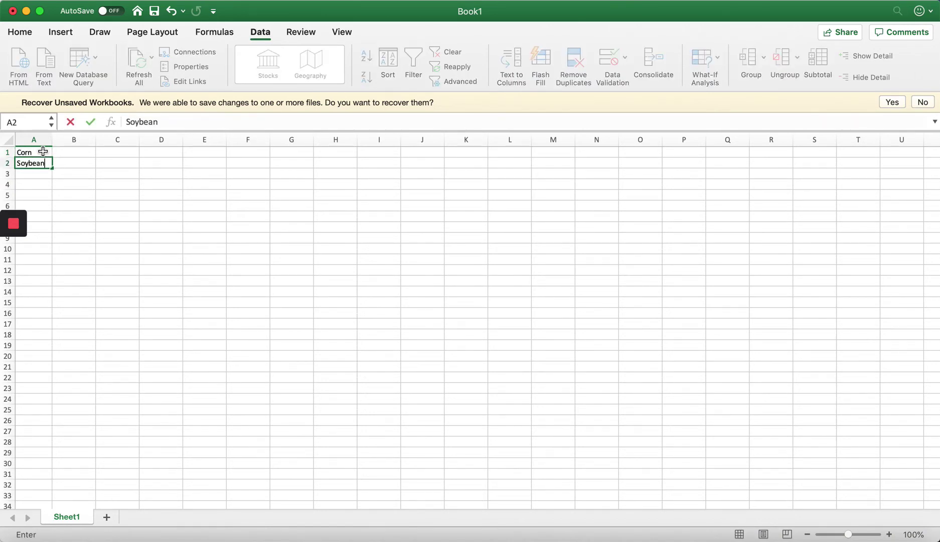
pyautogui.press('Return')
pyautogui.write('Wheat')
pyautogui.press('Return')
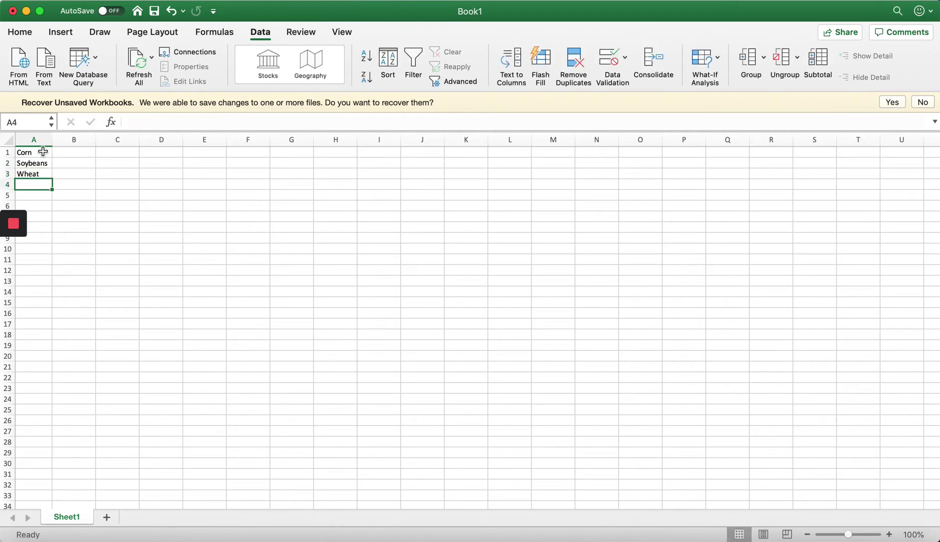
pyautogui.write('Peas')
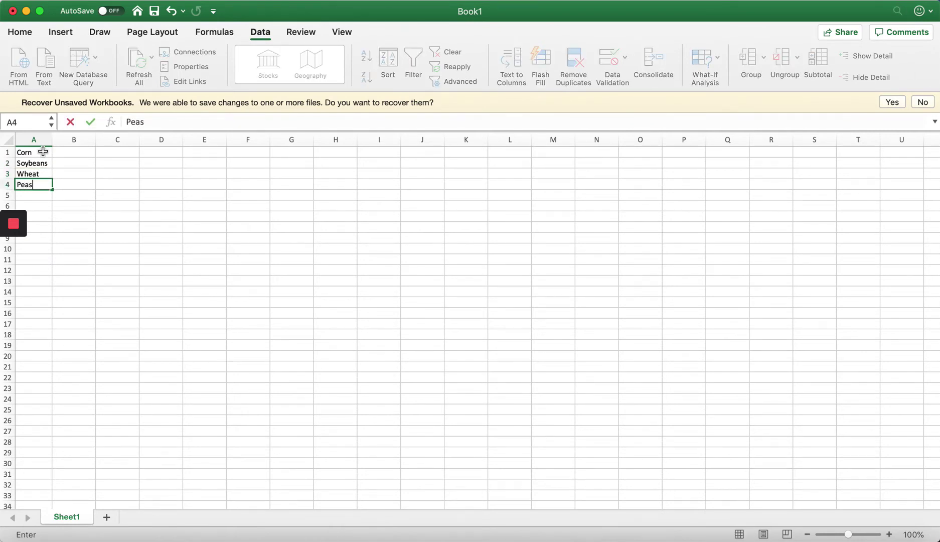
pyautogui.press('Return')
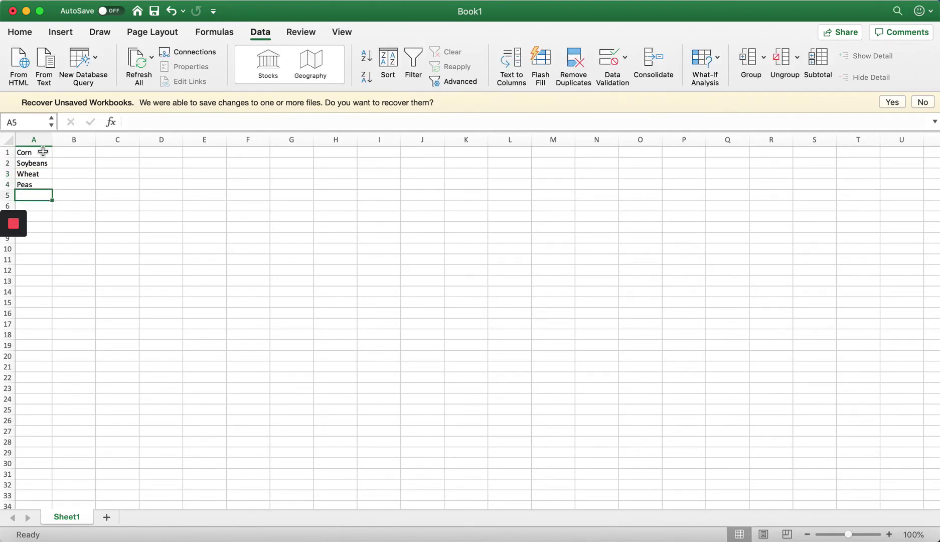
pyautogui.write('Sunflowers')
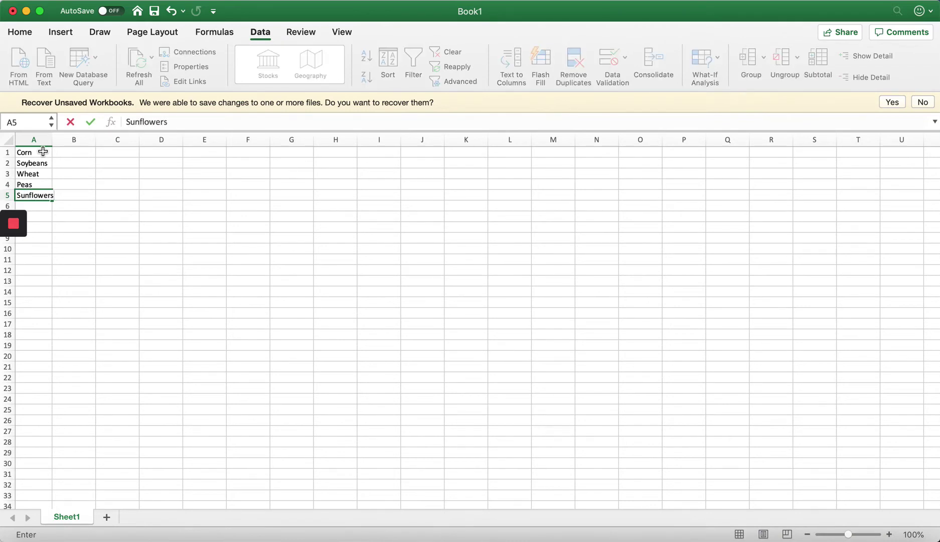
pyautogui.press('Return')
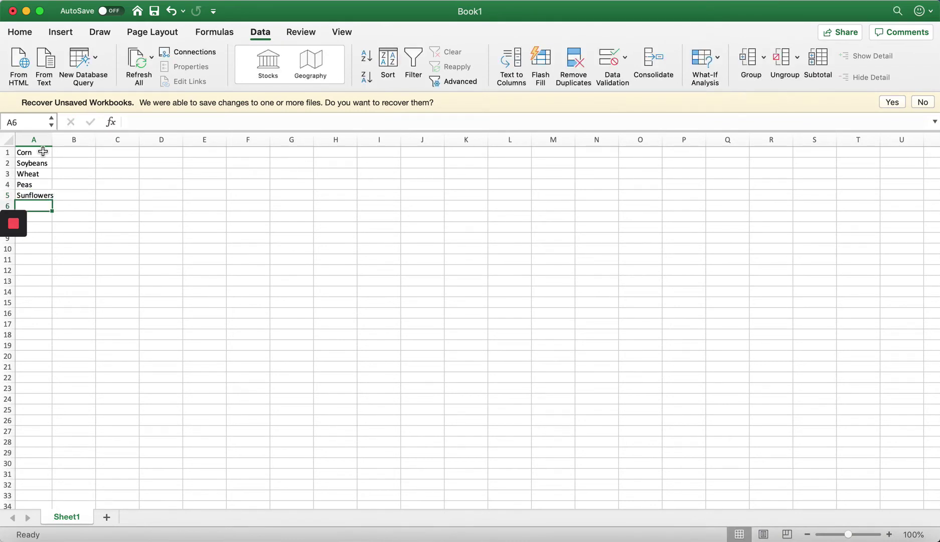
pyautogui.write('Fallow')
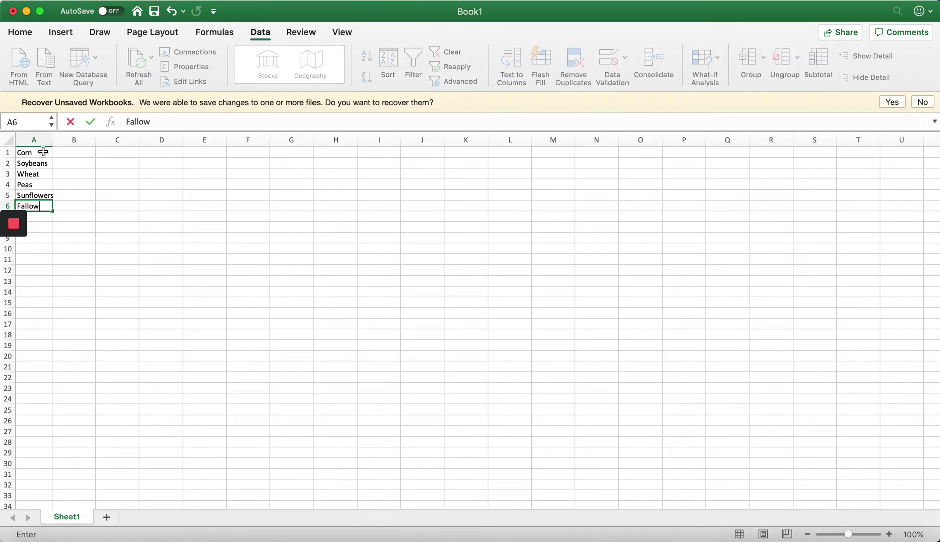
pyautogui.press('Return')
pyautogui.moveTo(52, 138); pyautogui.dragTo(78, 208)
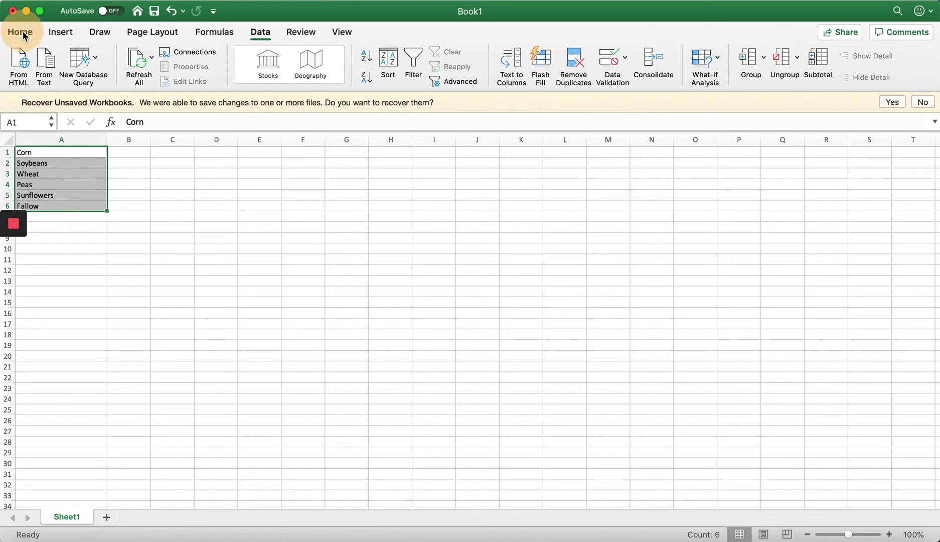
# Step: Right-align the crop names in A1:A6, and try a narrower column A before undoing that width change
pyautogui.click(19, 32)
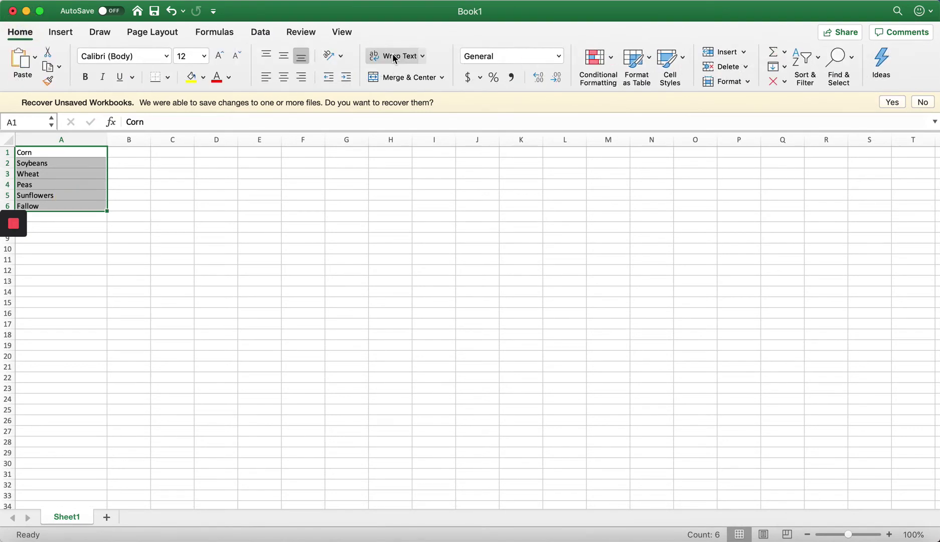
pyautogui.click(305, 76)
pyautogui.click(279, 172)
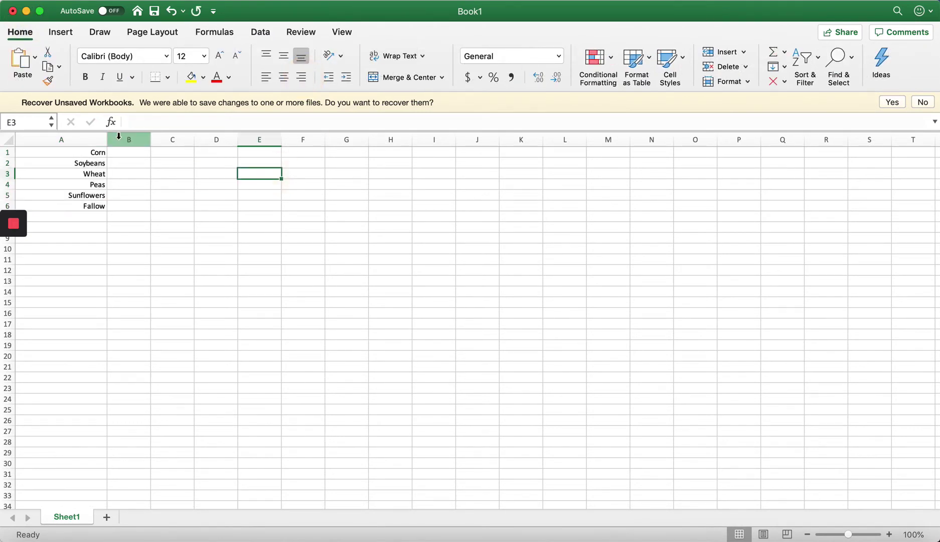
pyautogui.moveTo(107, 139); pyautogui.dragTo(30, 139)
pyautogui.press('super+z')
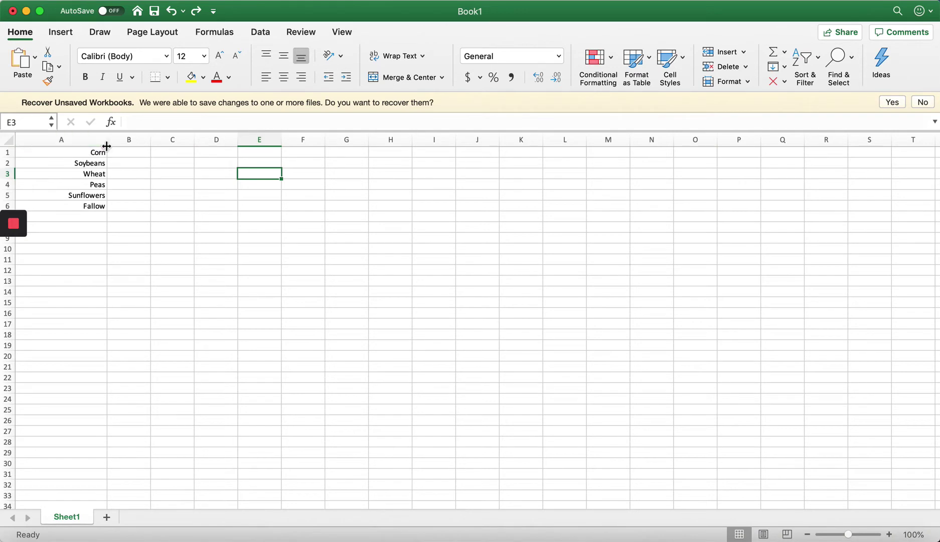
# Step: Left-align the crop names in column A
pyautogui.moveTo(95, 151); pyautogui.dragTo(93, 215)
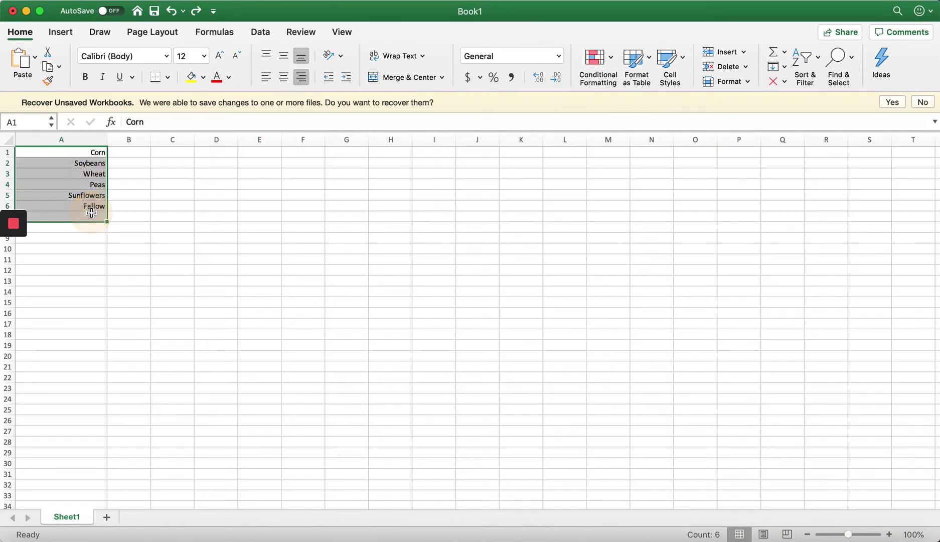
pyautogui.click(267, 78)
pyautogui.click(217, 236)
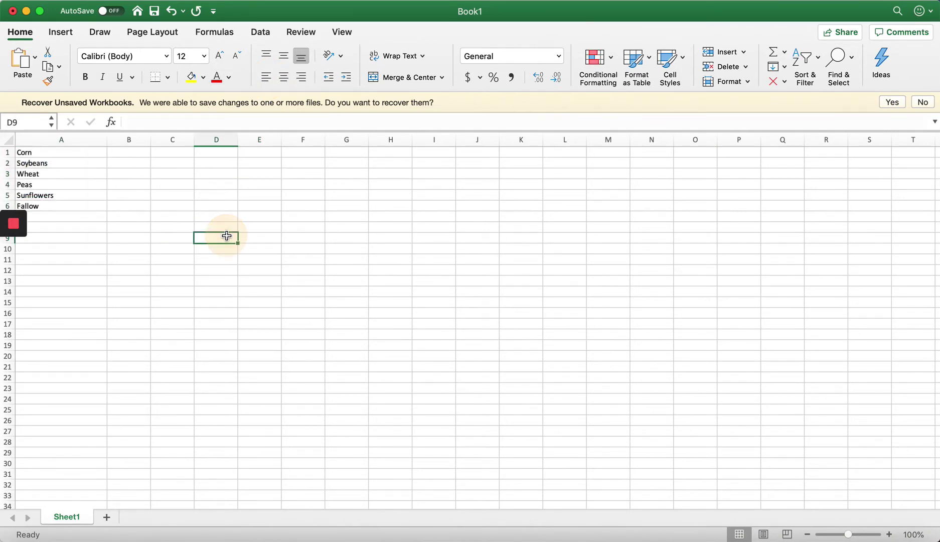
# Step: Enter the letters A through H as row labels in cells B3:B10
pyautogui.click(177, 164)
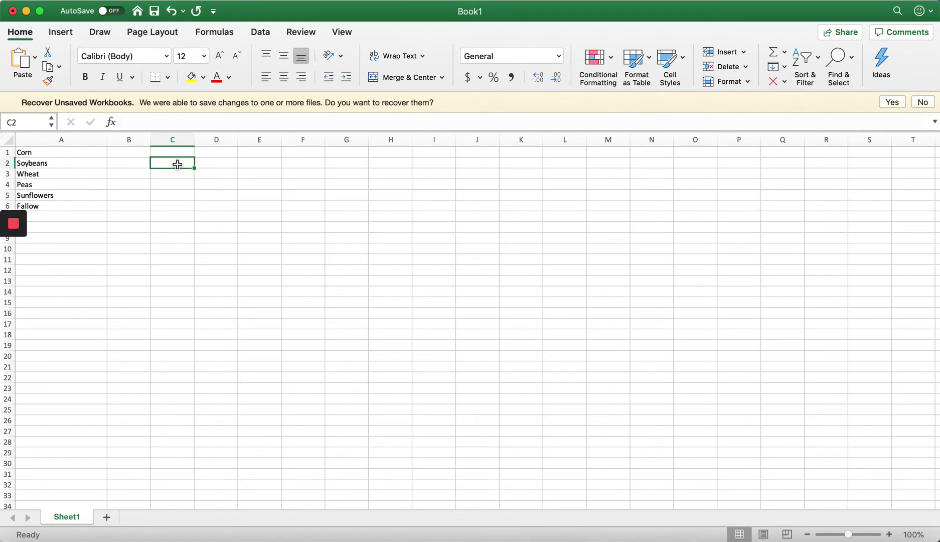
pyautogui.press('Left')
pyautogui.press('Down')
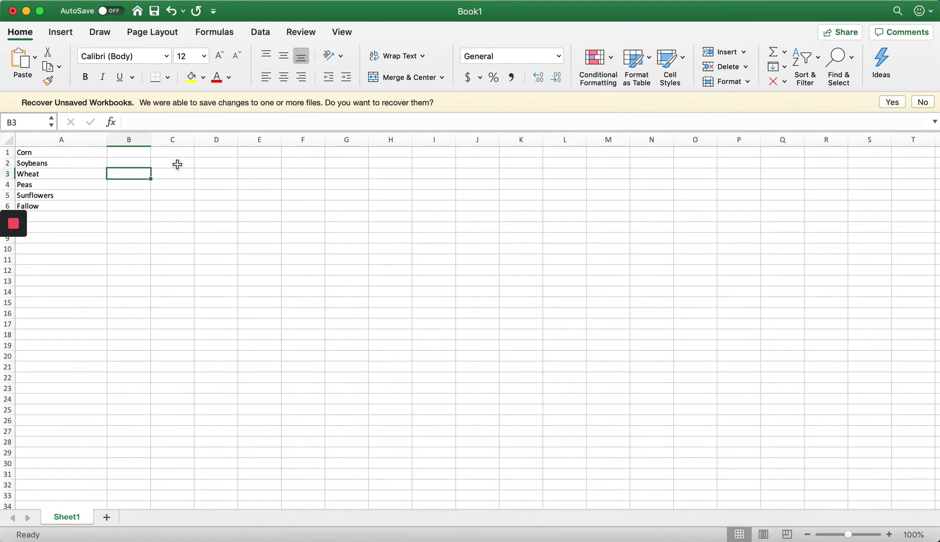
pyautogui.write('A')
pyautogui.press('Return')
pyautogui.write('B')
pyautogui.press('Return')
pyautogui.write('C')
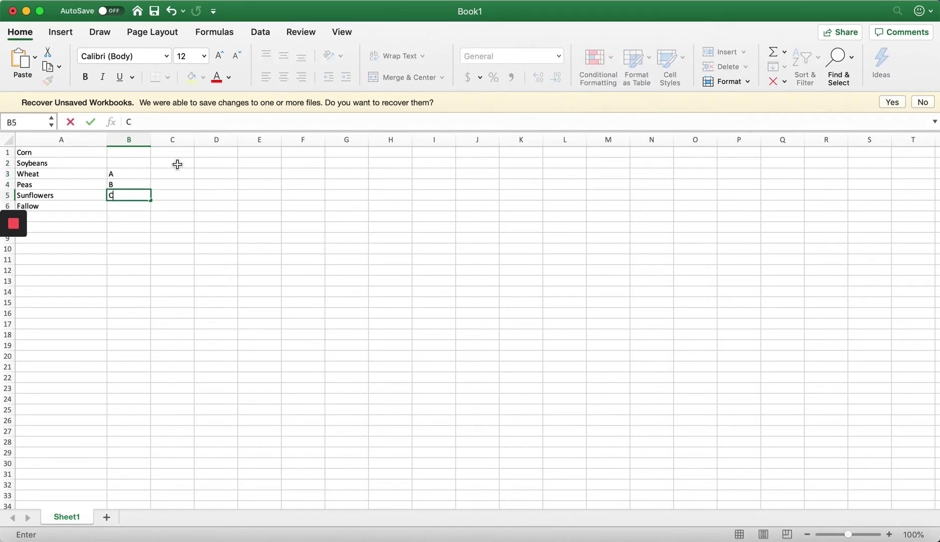
pyautogui.press('Return')
pyautogui.write('D')
pyautogui.press('Return')
pyautogui.write('E')
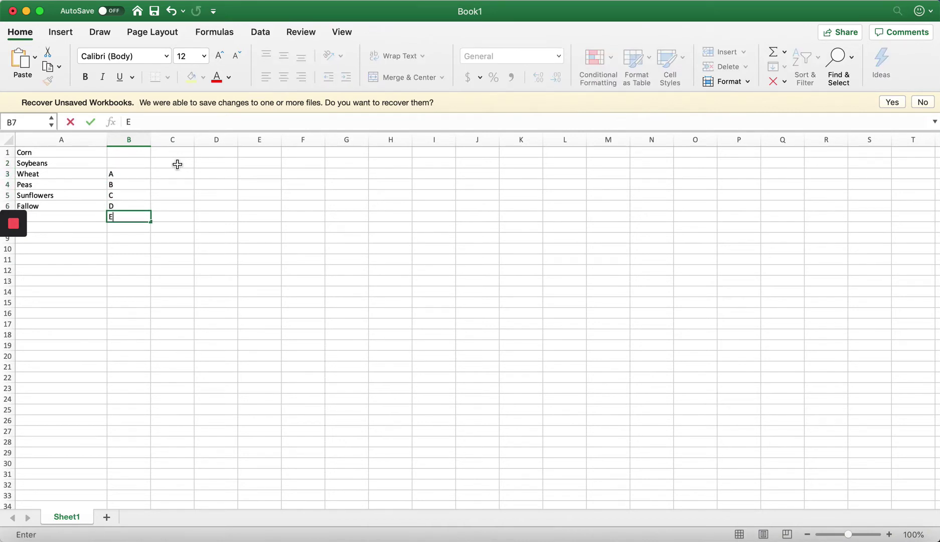
pyautogui.press('Return')
pyautogui.write('F')
pyautogui.press('Return')
pyautogui.write('G')
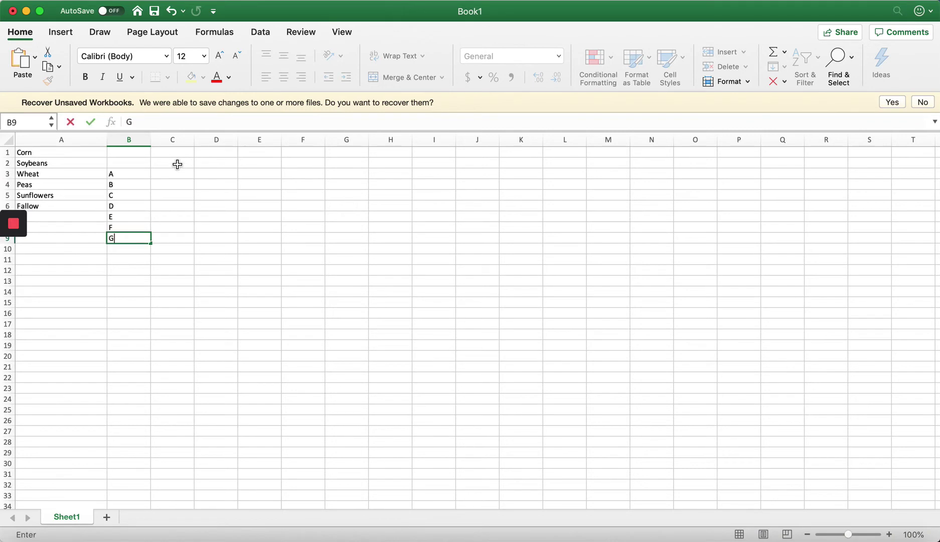
pyautogui.press('Return')
pyautogui.write('H')
pyautogui.press('Return')
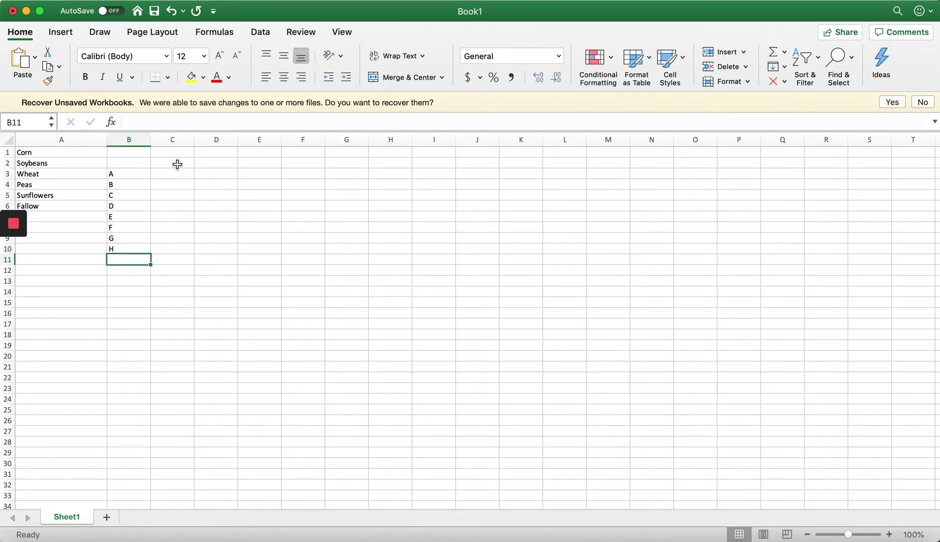
# Step: Enter the year 2020 in C2 and the formula =C2+1 in D2
pyautogui.click(178, 164)
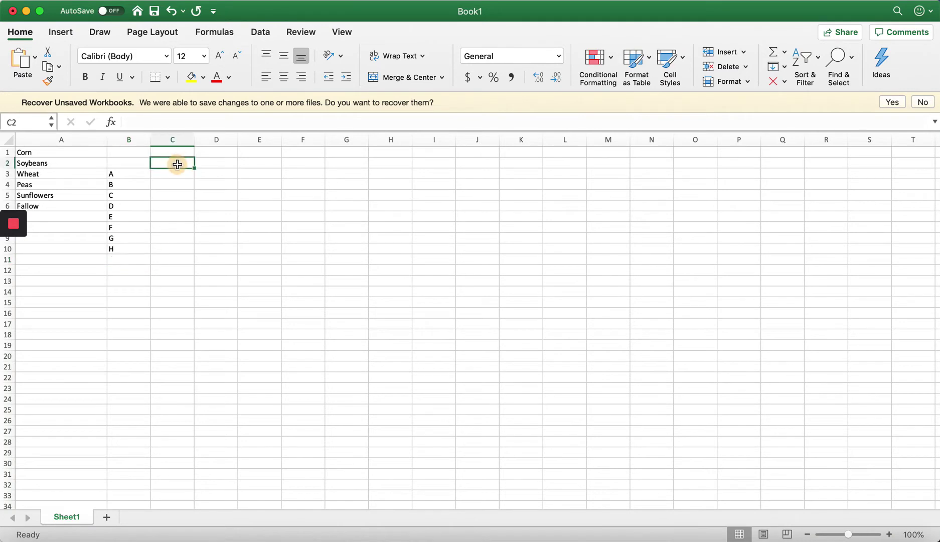
pyautogui.write('201')
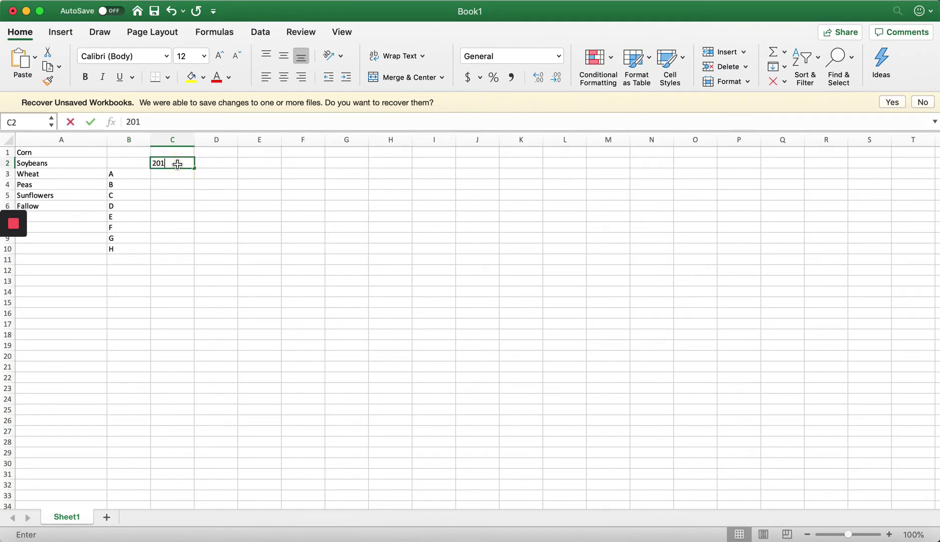
pyautogui.press('BackSpace')
pyautogui.write('209')
pyautogui.press('BackSpace')
pyautogui.press('Tab')
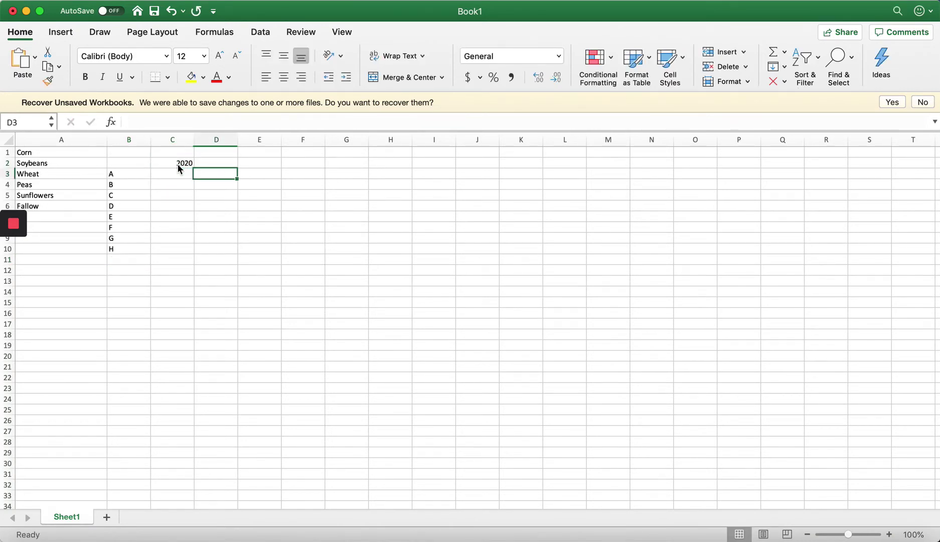
pyautogui.write('=')
pyautogui.click(178, 164)
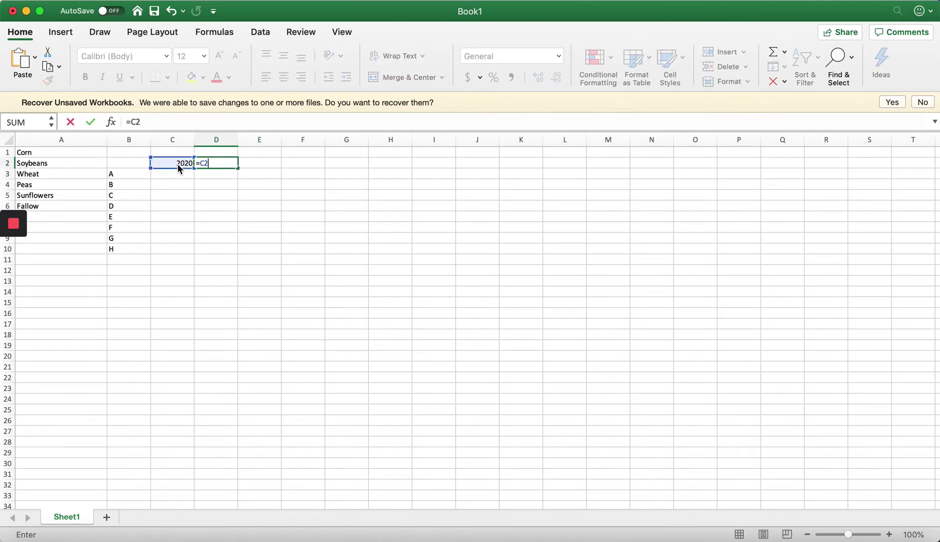
pyautogui.write('+1')
pyautogui.hotkey('ctrl', 'Return')
# Step: Copy the year formula from D2 across row 2 through M2 so the years run to 2030
pyautogui.press('super+c')
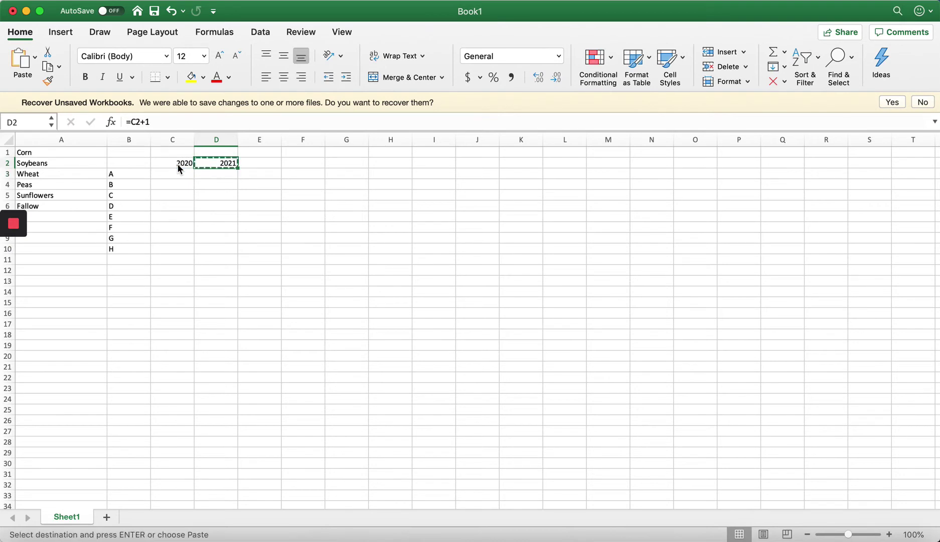
pyautogui.hotkey('shift', 'Right')
pyautogui.hotkey('shift', 'Right')
pyautogui.hotkey('shift', 'Right')
pyautogui.hotkey('shift', 'Right')
pyautogui.hotkey('shift', 'Right')
pyautogui.press('super+v')
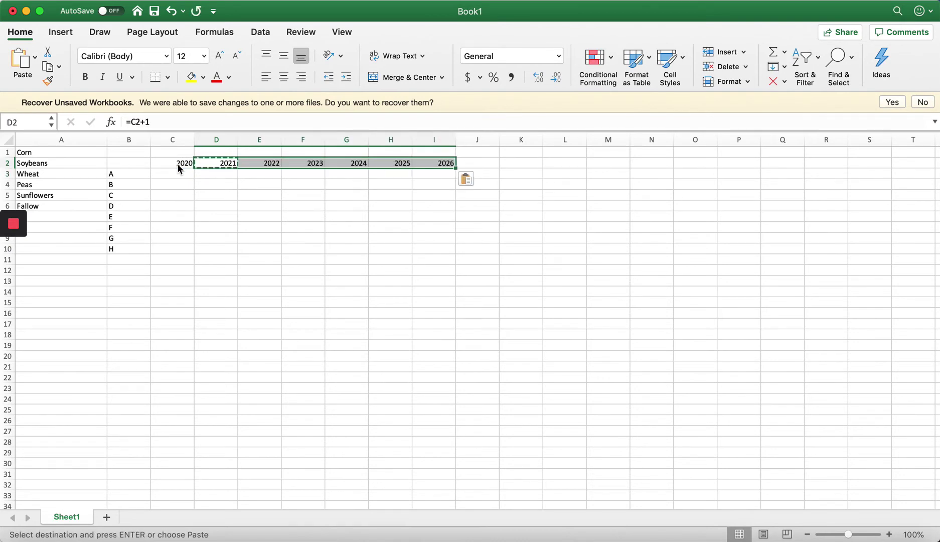
pyautogui.hotkey('shift', 'Right')
pyautogui.hotkey('shift', 'Right')
pyautogui.hotkey('shift', 'Right')
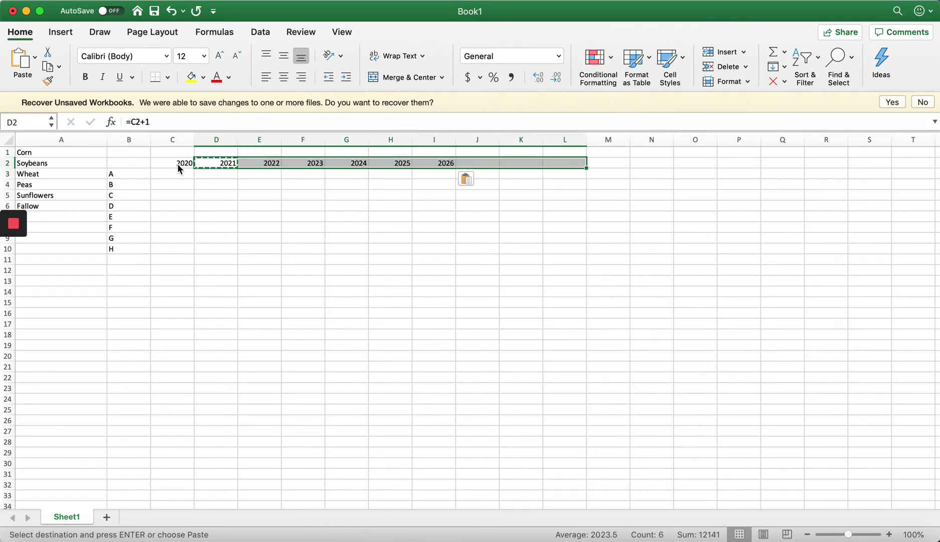
pyautogui.hotkey('shift', 'Right')
pyautogui.press('super+v')
pyautogui.press('Down')
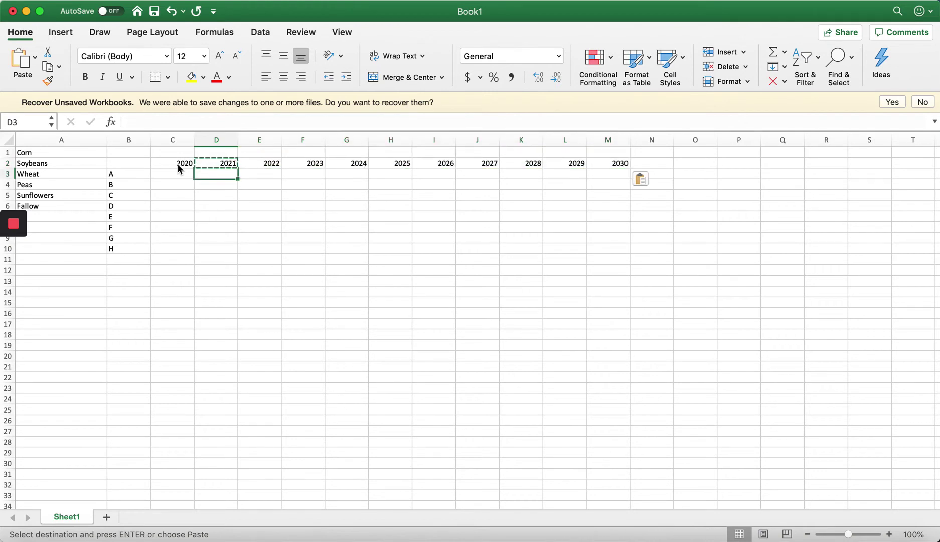
# Step: Center, bold and underline the year headings in C2:M2
pyautogui.click(177, 164)
pyautogui.press('shift+super+Right')
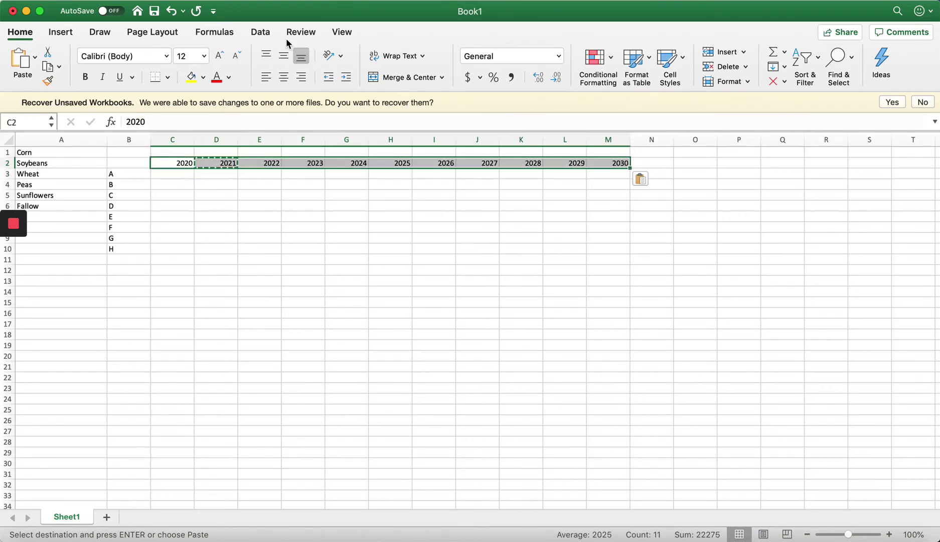
pyautogui.click(284, 76)
pyautogui.click(80, 83)
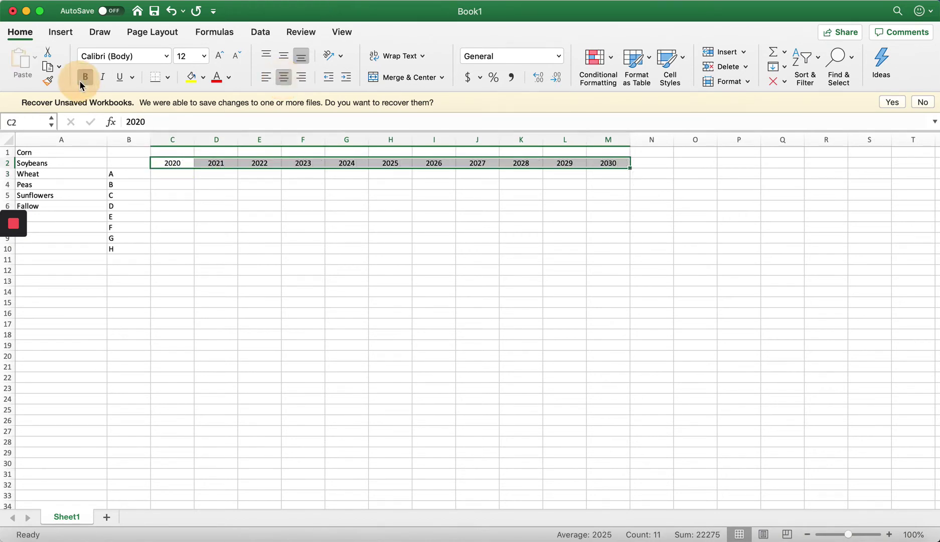
pyautogui.click(121, 76)
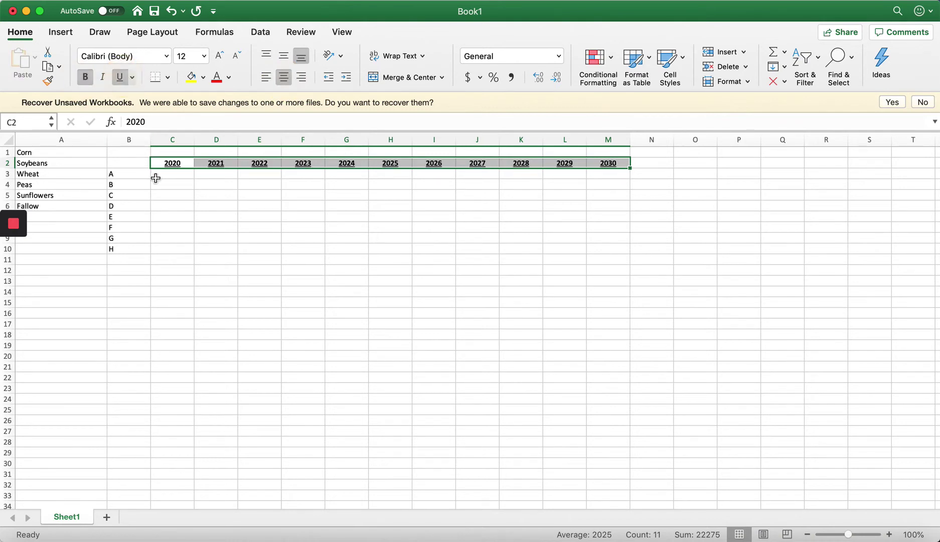
pyautogui.click(246, 250)
# Step: Add data validation to cell C3 that allows a list from the source =$A$1:$A$6
pyautogui.click(169, 173)
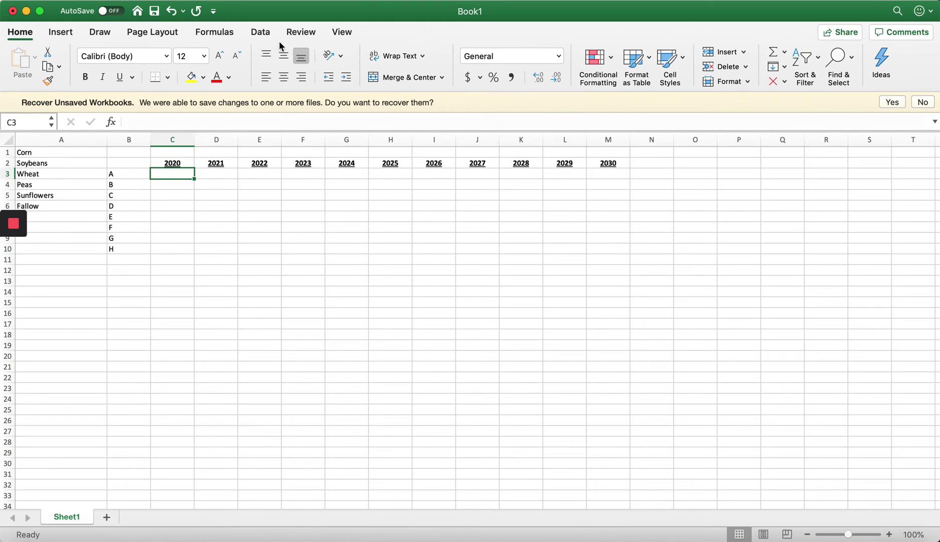
pyautogui.click(260, 32)
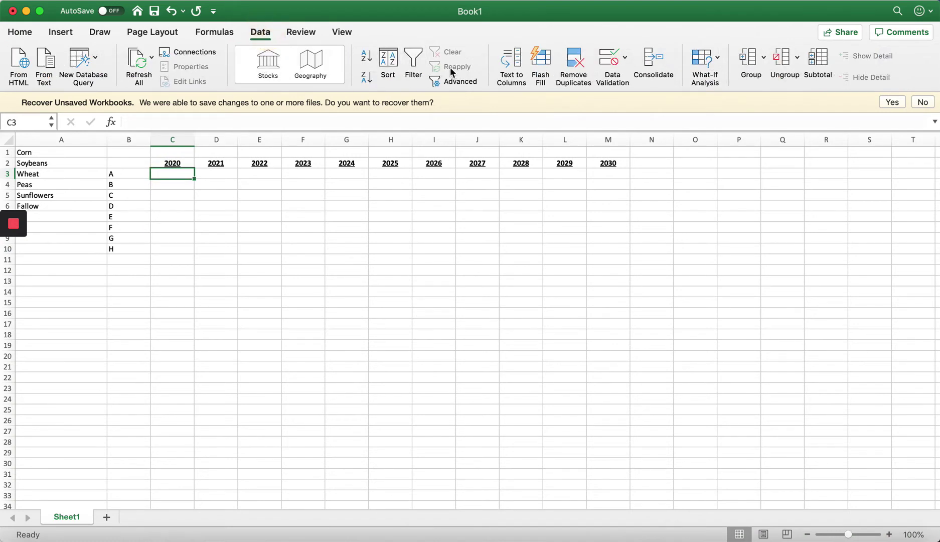
pyautogui.click(627, 66)
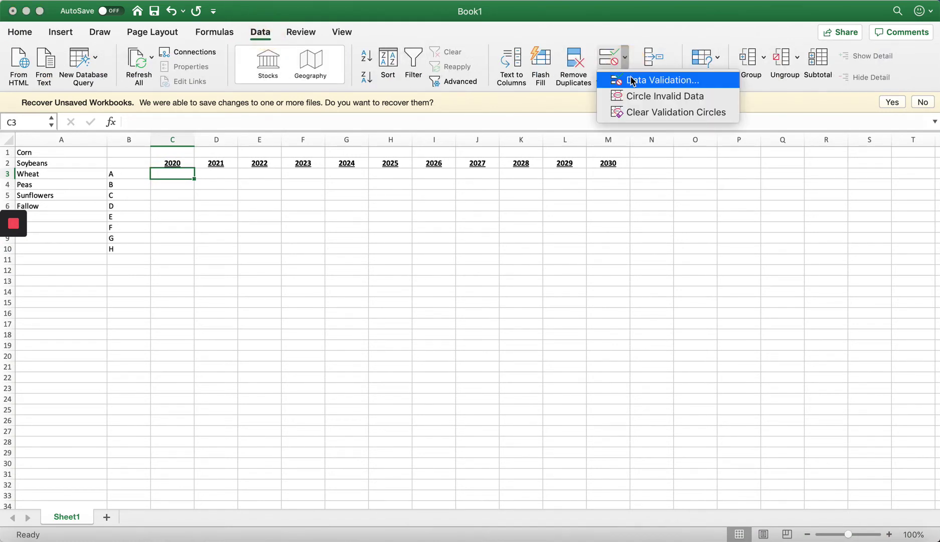
pyautogui.click(632, 81)
pyautogui.click(371, 153)
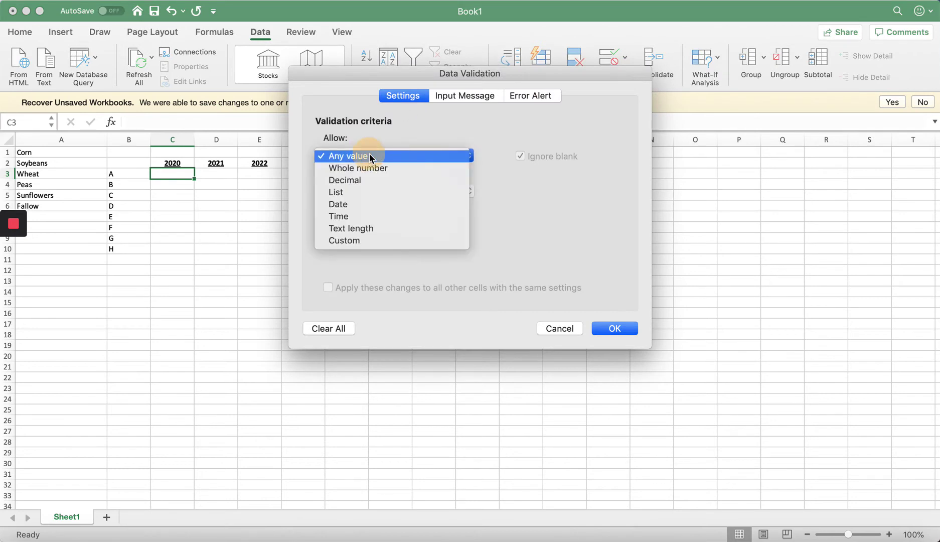
pyautogui.click(362, 194)
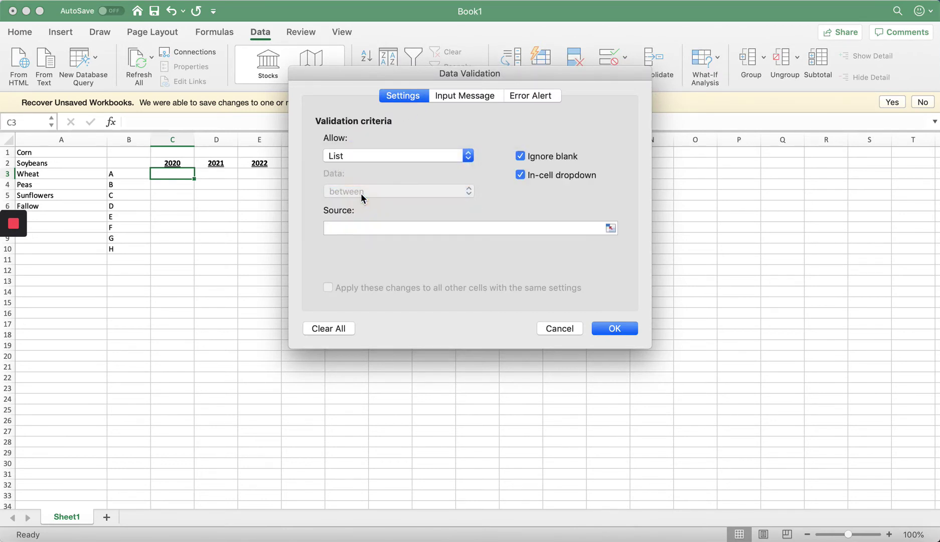
pyautogui.click(609, 227)
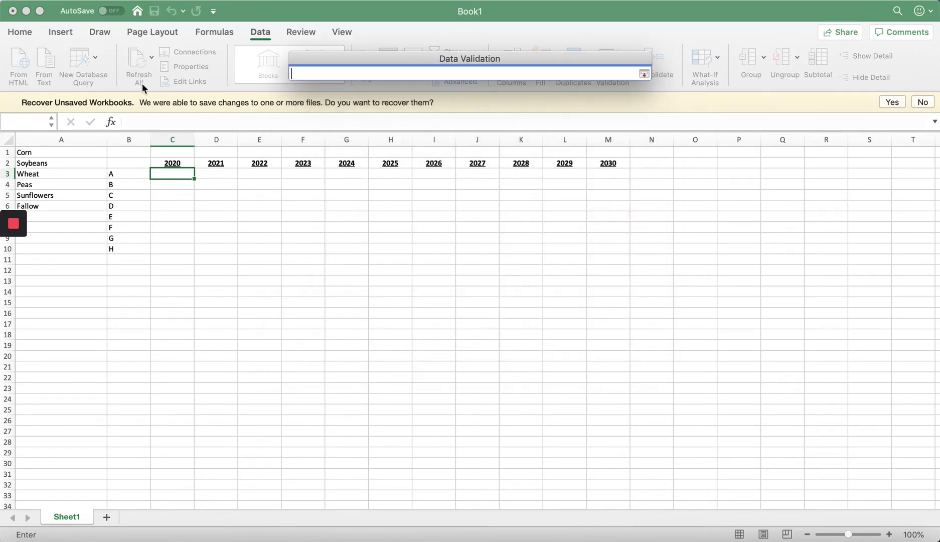
pyautogui.moveTo(57, 152); pyautogui.dragTo(57, 205)
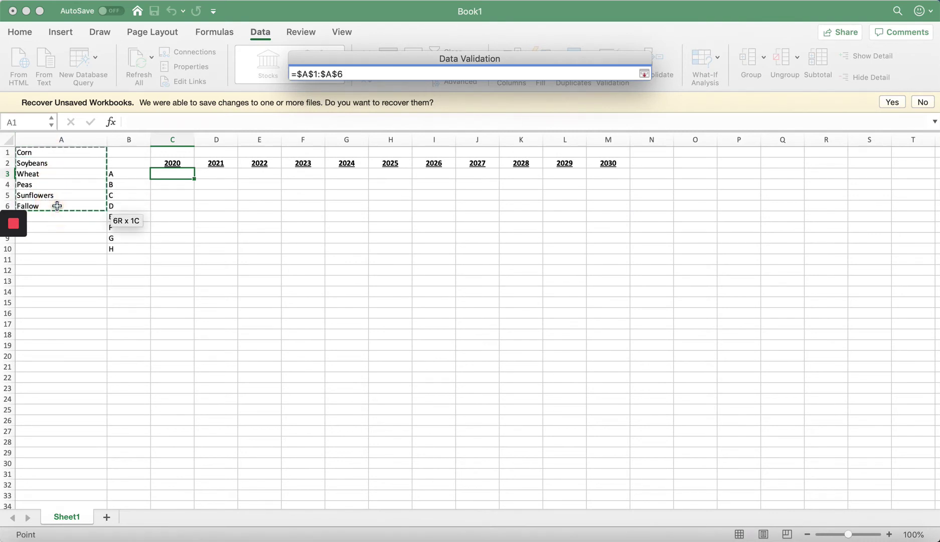
pyautogui.press('Return')
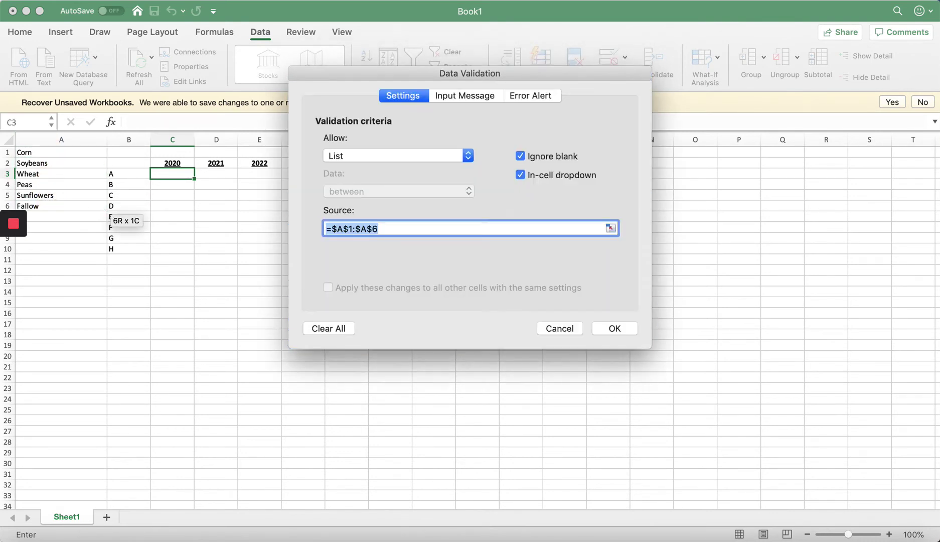
pyautogui.click(614, 328)
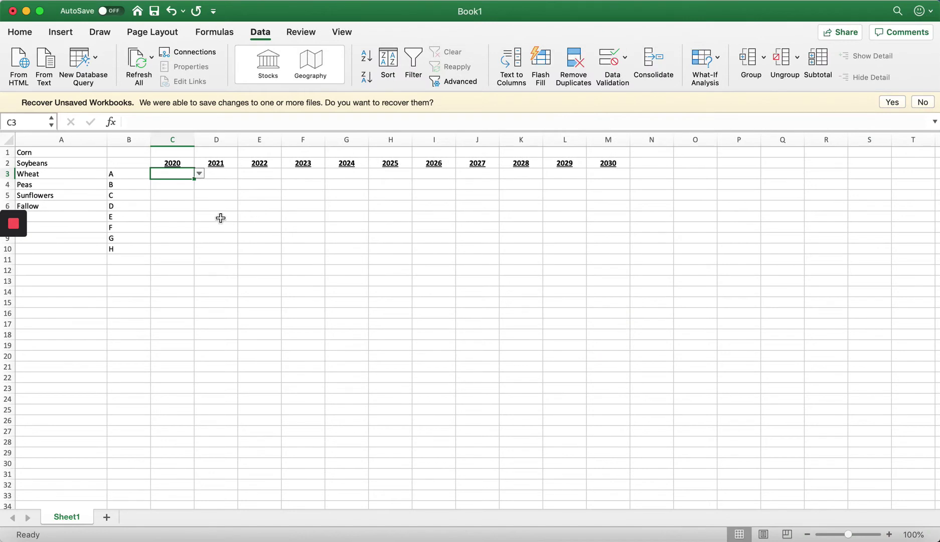
# Step: Copy the drop-down cell C3 and paste it into C4
pyautogui.press('Return')
pyautogui.press('Up')
pyautogui.press('super+c')
pyautogui.press('Down')
pyautogui.press('super+v')
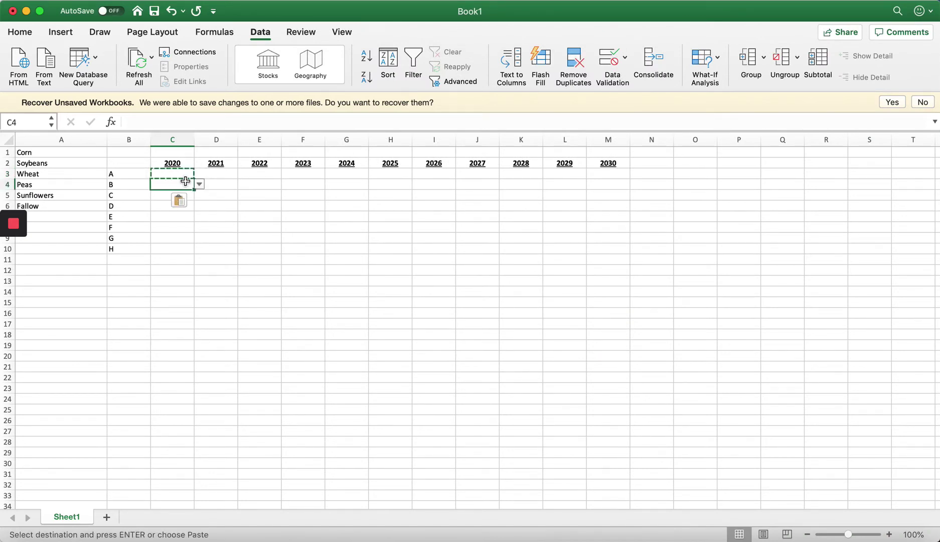
# Step: Paste the copied drop-down across the whole planning grid, C3:M10
pyautogui.press('Up')
pyautogui.hotkey('shift', 'Down')
pyautogui.hotkey('shift', 'Down')
pyautogui.hotkey('shift', 'Down')
pyautogui.hotkey('shift', 'Down')
pyautogui.hotkey('shift', 'Down')
pyautogui.hotkey('shift', 'Down')
pyautogui.hotkey('shift', 'Down')
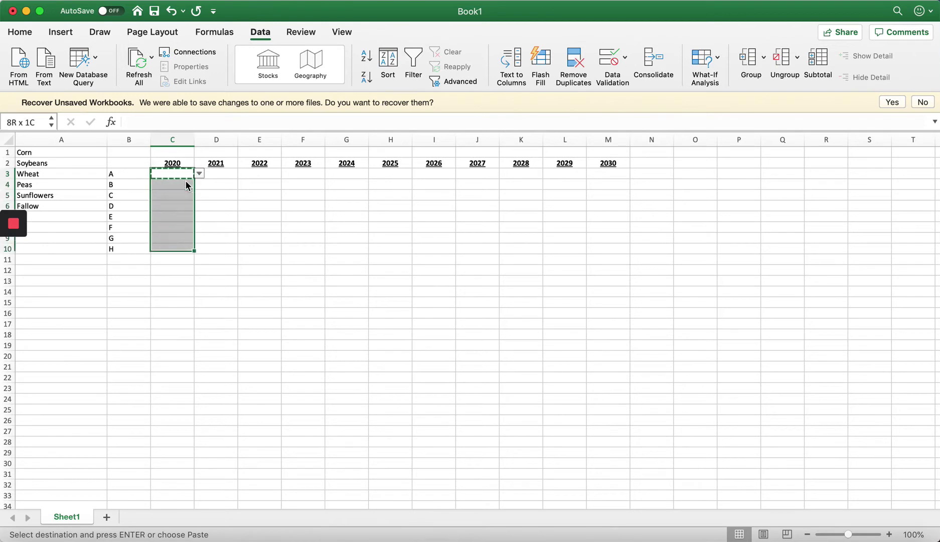
pyautogui.hotkey('shift', 'Right')
pyautogui.hotkey('shift', 'Right')
pyautogui.hotkey('shift', 'Right')
pyautogui.hotkey('shift', 'Right')
pyautogui.hotkey('shift', 'Right')
pyautogui.hotkey('shift', 'Right')
pyautogui.hotkey('shift', 'Right')
pyautogui.hotkey('shift', 'Right')
pyautogui.hotkey('shift', 'Right')
pyautogui.hotkey('shift', 'Right')
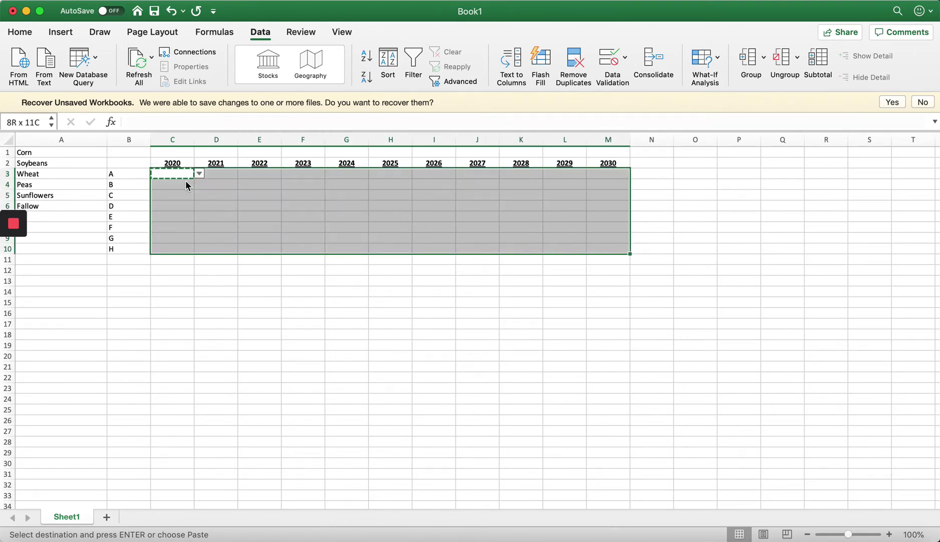
pyautogui.press('super+v')
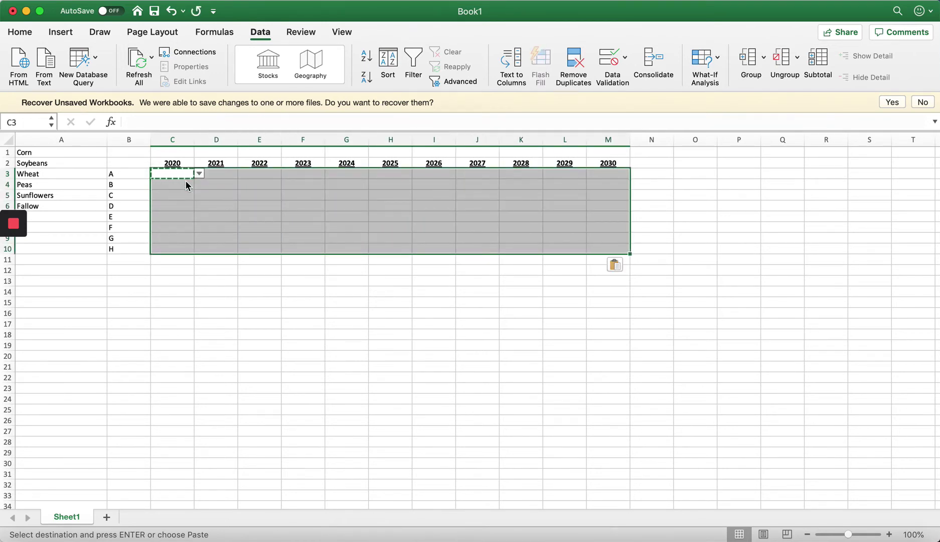
pyautogui.click(218, 279)
pyautogui.click(216, 220)
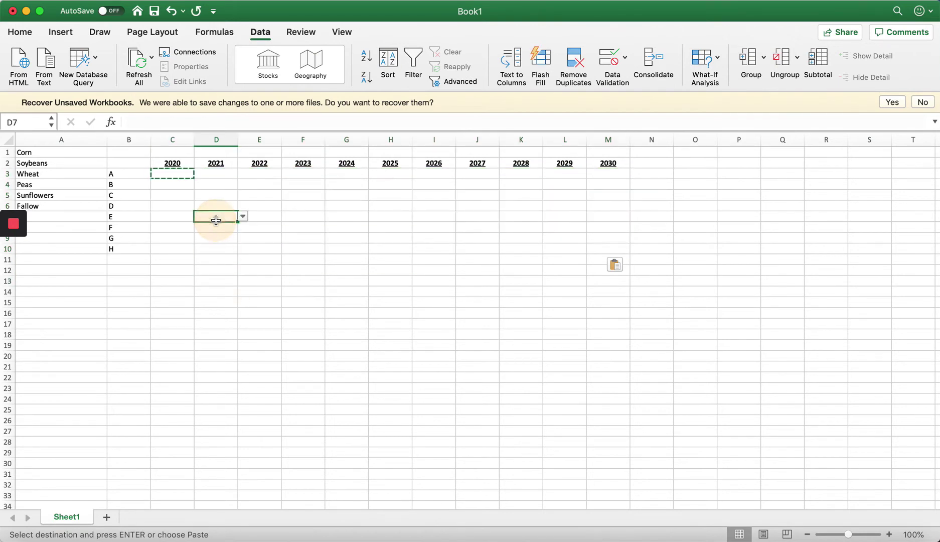
# Step: Pick the 2020 crops for rows A to C from the drop-downs: Corn in C3, Soybeans in C4 and C5
pyautogui.click(174, 175)
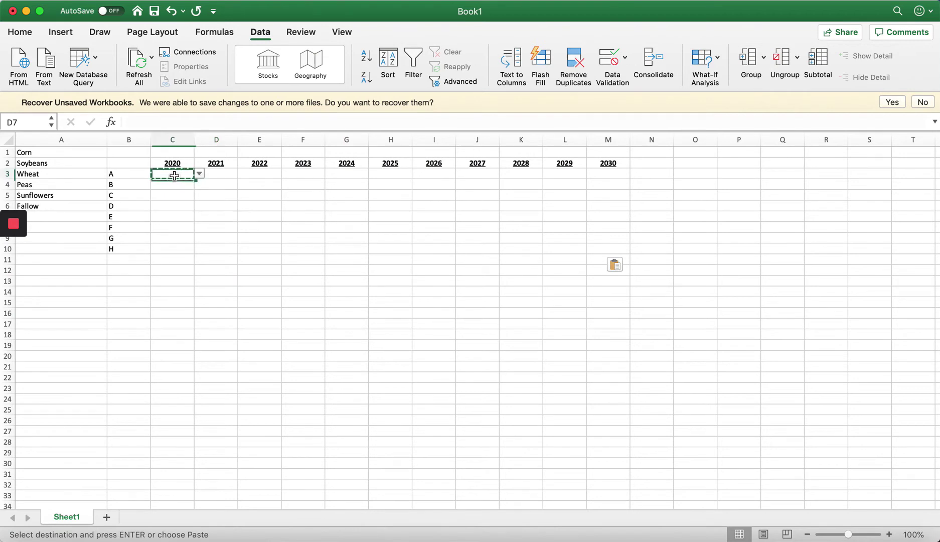
pyautogui.click(200, 173)
pyautogui.click(195, 186)
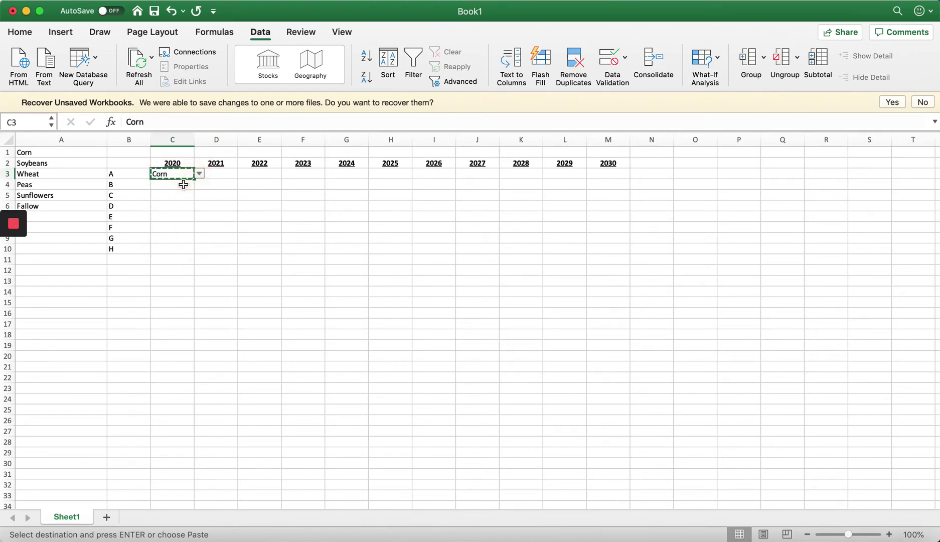
pyautogui.click(188, 184)
pyautogui.click(199, 184)
pyautogui.click(191, 209)
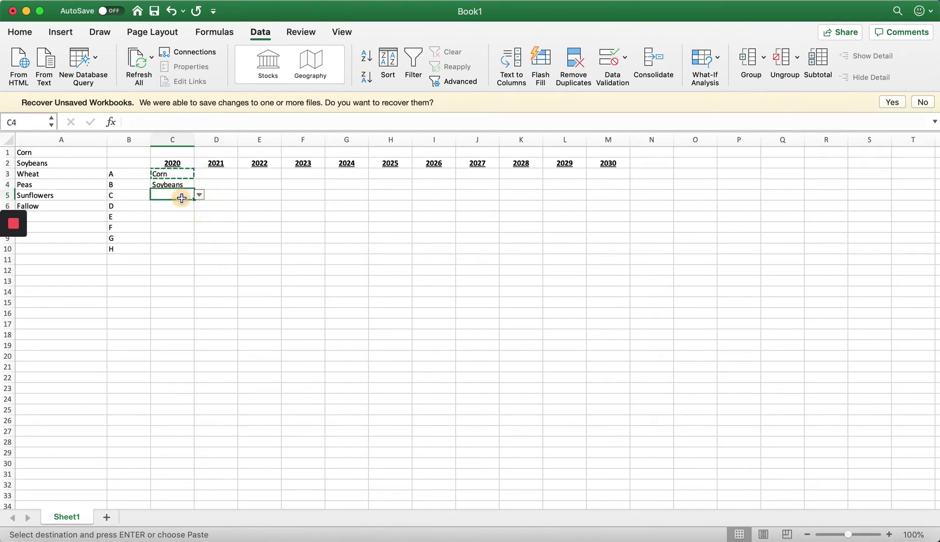
pyautogui.click(183, 195)
pyautogui.click(200, 196)
pyautogui.click(194, 221)
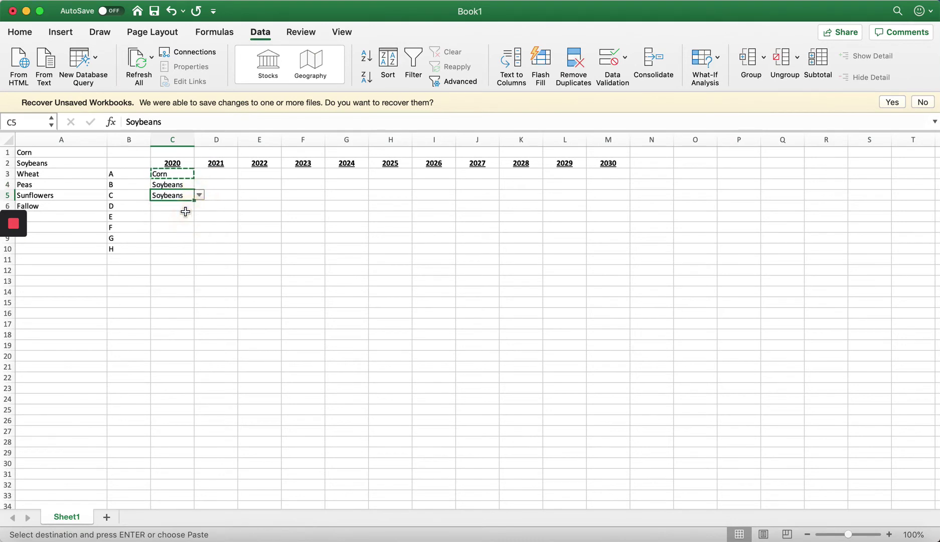
# Step: Pick Wheat for row D and Corn for row E in the 2020 column
pyautogui.click(189, 213)
pyautogui.click(193, 204)
pyautogui.click(200, 206)
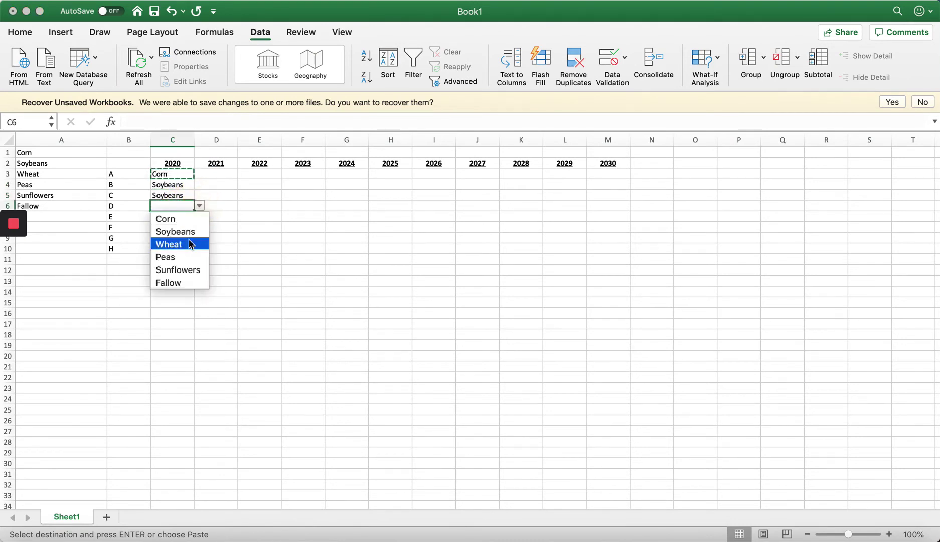
pyautogui.click(187, 244)
pyautogui.click(185, 217)
pyautogui.click(199, 216)
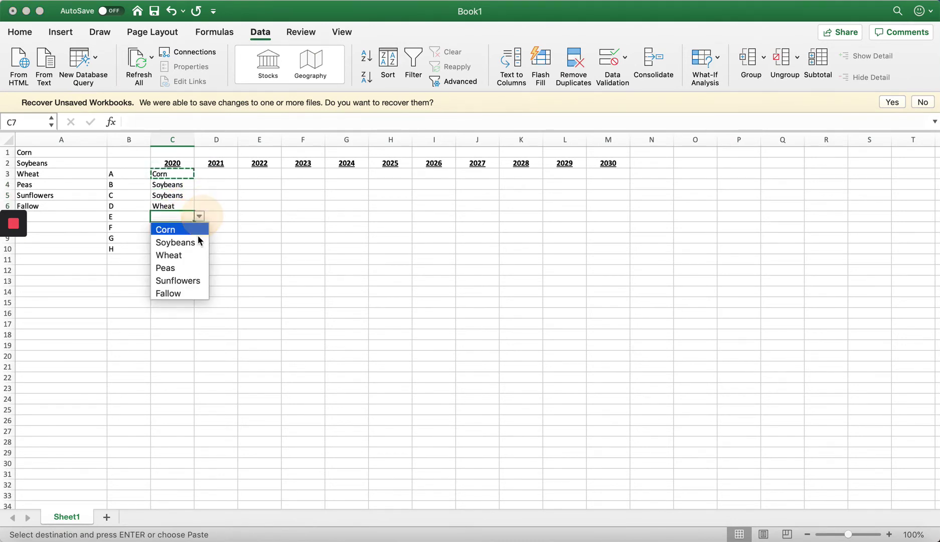
pyautogui.click(185, 228)
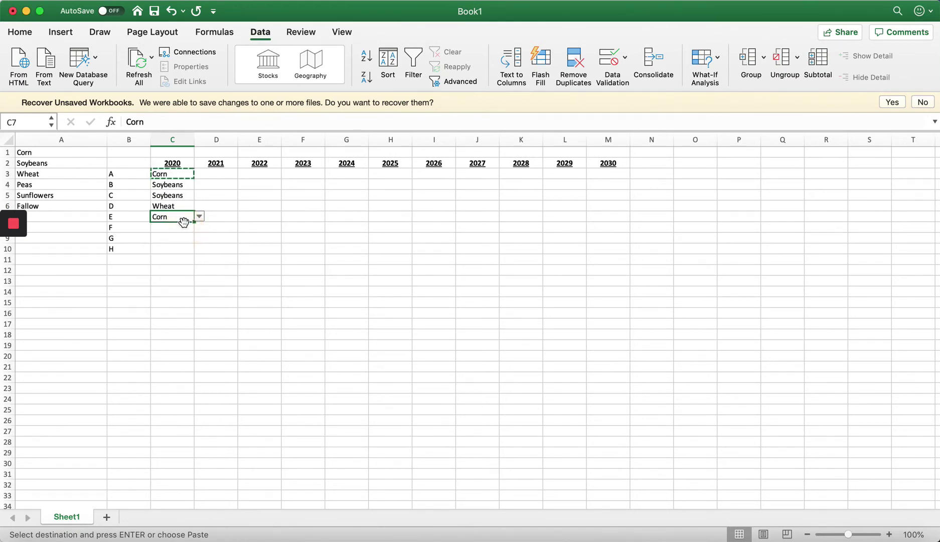
# Step: Pick the 2020 crops for rows F to H: Sunflowers in C8, Peas in C9 and Corn in C10
pyautogui.click(186, 229)
pyautogui.click(200, 228)
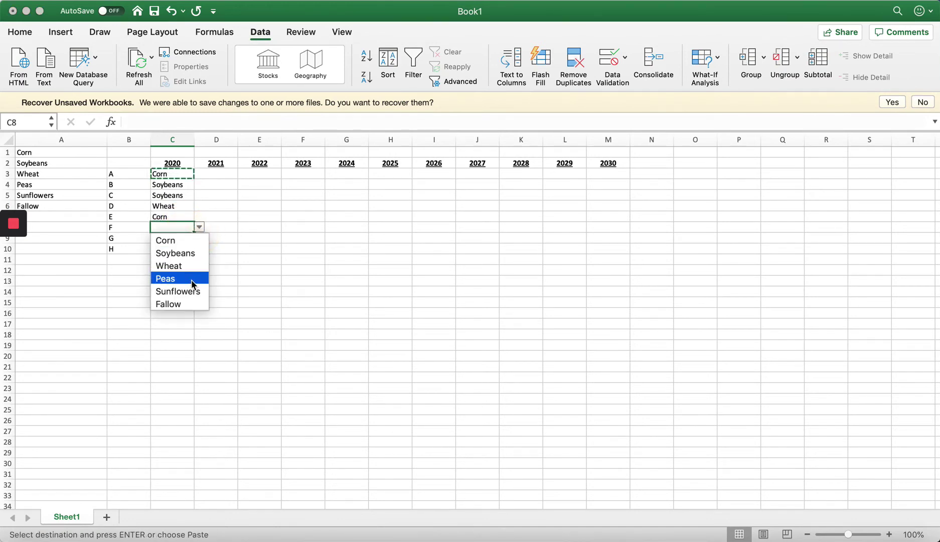
pyautogui.click(180, 290)
pyautogui.click(180, 238)
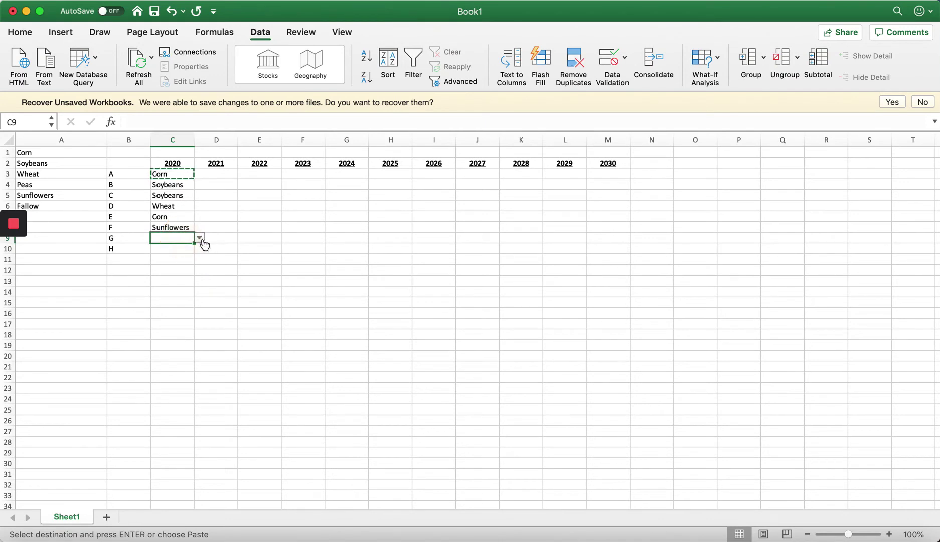
pyautogui.click(199, 237)
pyautogui.click(193, 289)
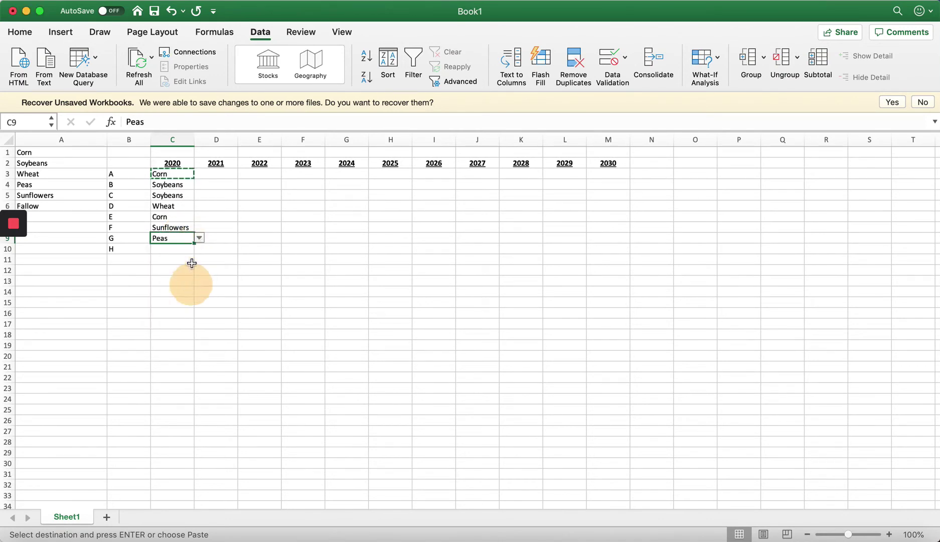
pyautogui.click(186, 249)
pyautogui.click(200, 249)
pyautogui.click(199, 265)
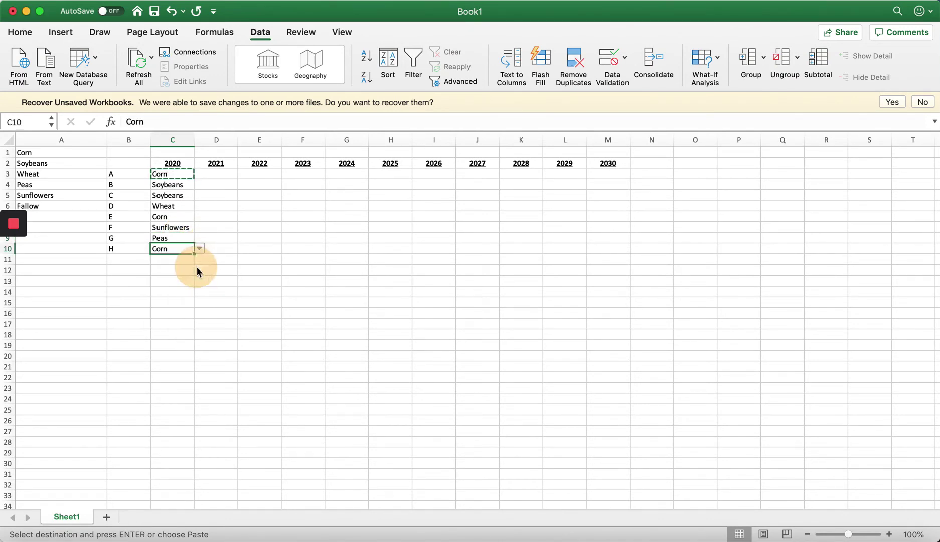
pyautogui.click(251, 291)
pyautogui.click(213, 173)
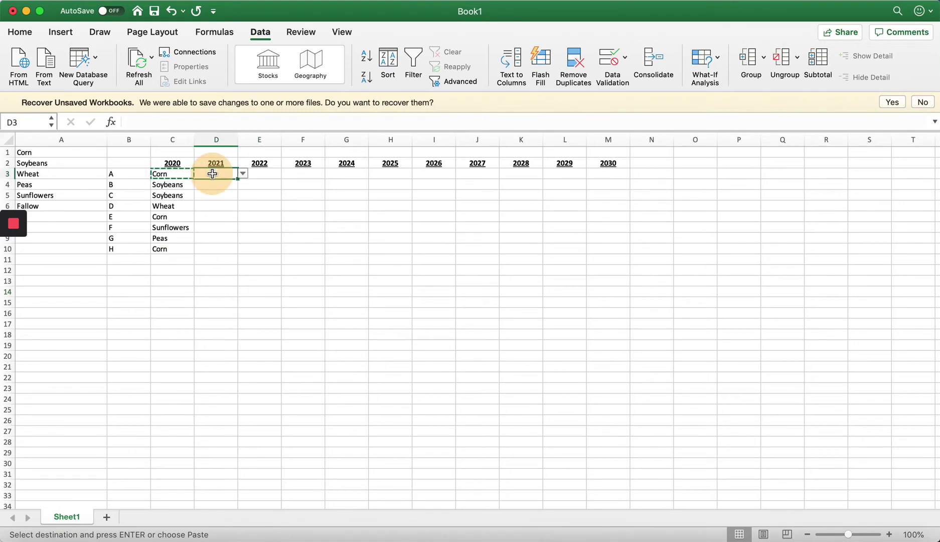
pyautogui.moveTo(212, 173); pyautogui.dragTo(596, 250)
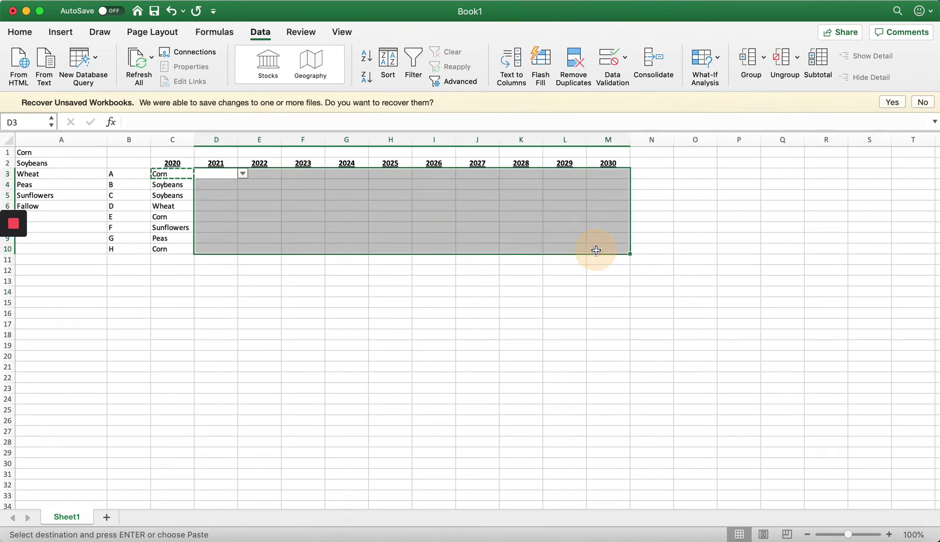
pyautogui.click(12, 33)
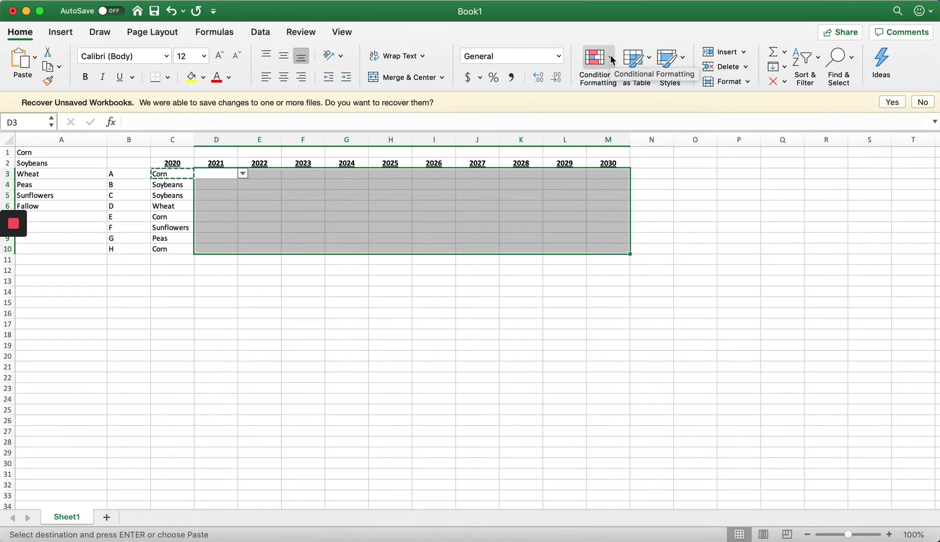
pyautogui.click(74, 194)
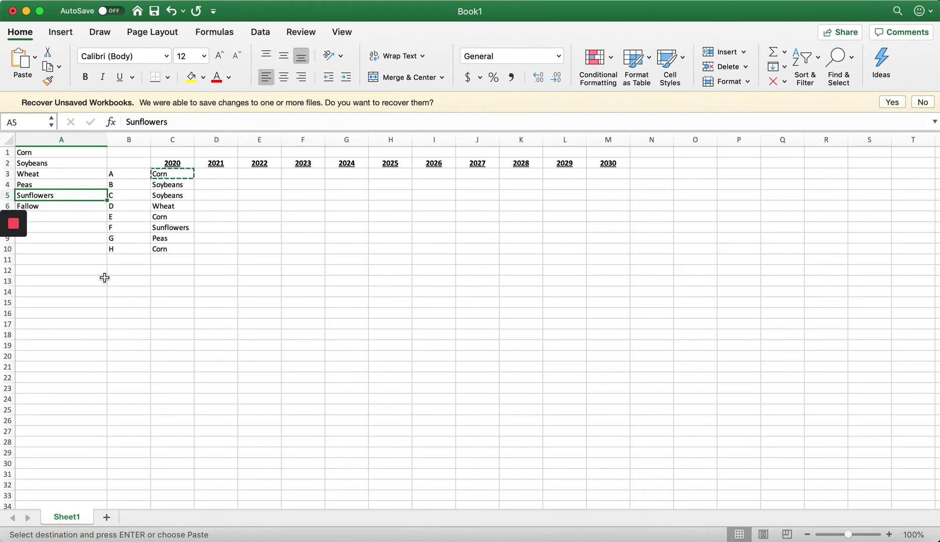
pyautogui.moveTo(205, 177); pyautogui.dragTo(603, 248)
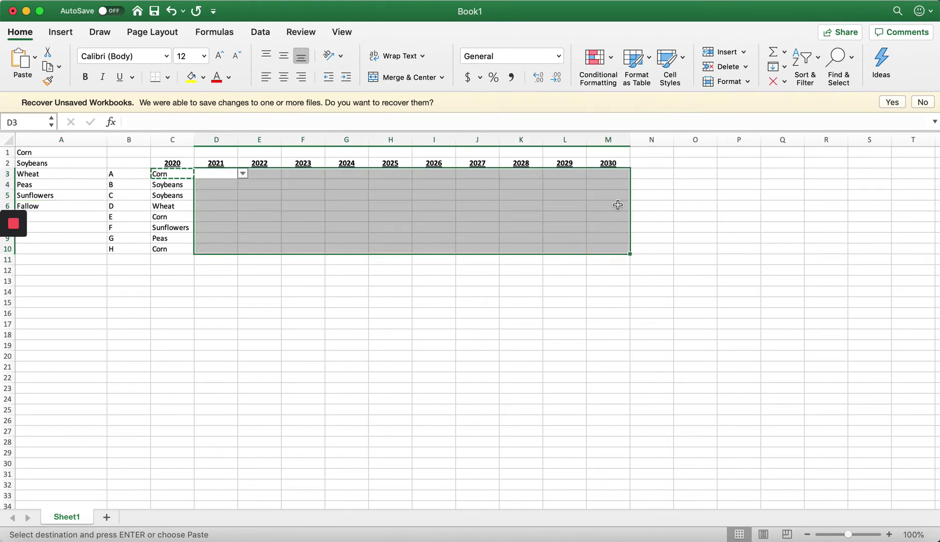
pyautogui.click(606, 63)
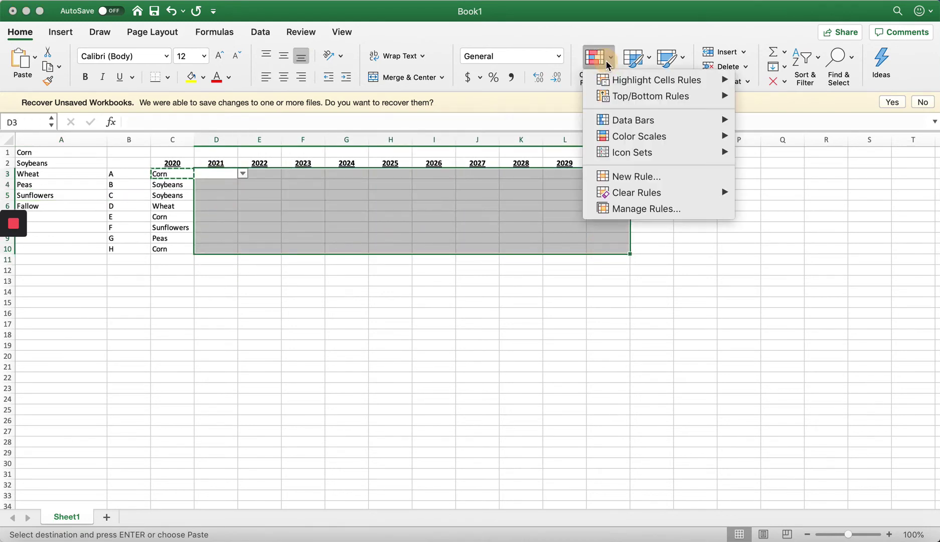
pyautogui.click(640, 178)
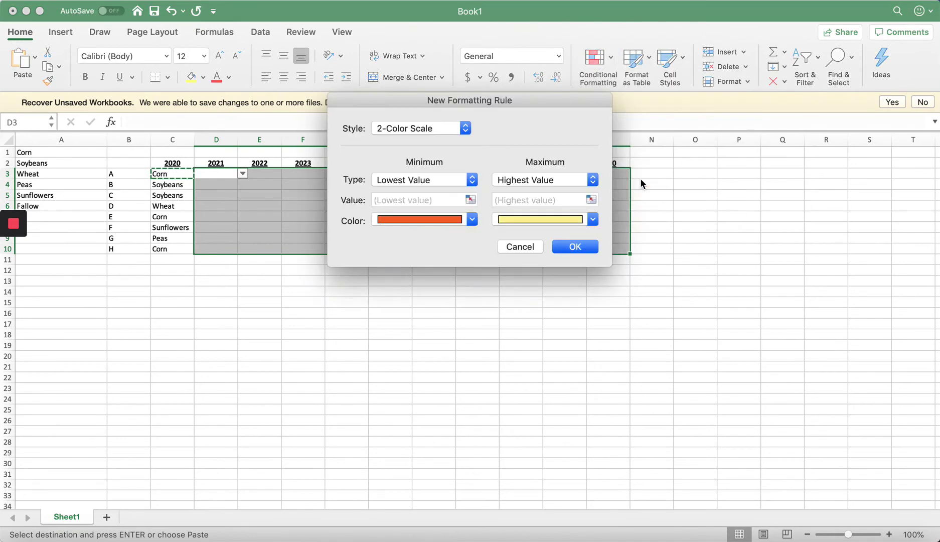
pyautogui.click(447, 128)
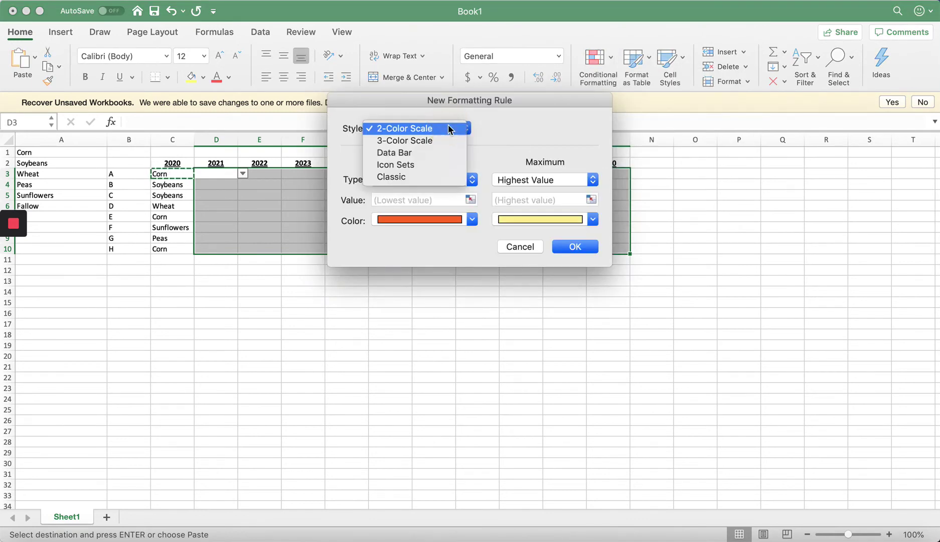
pyautogui.click(410, 179)
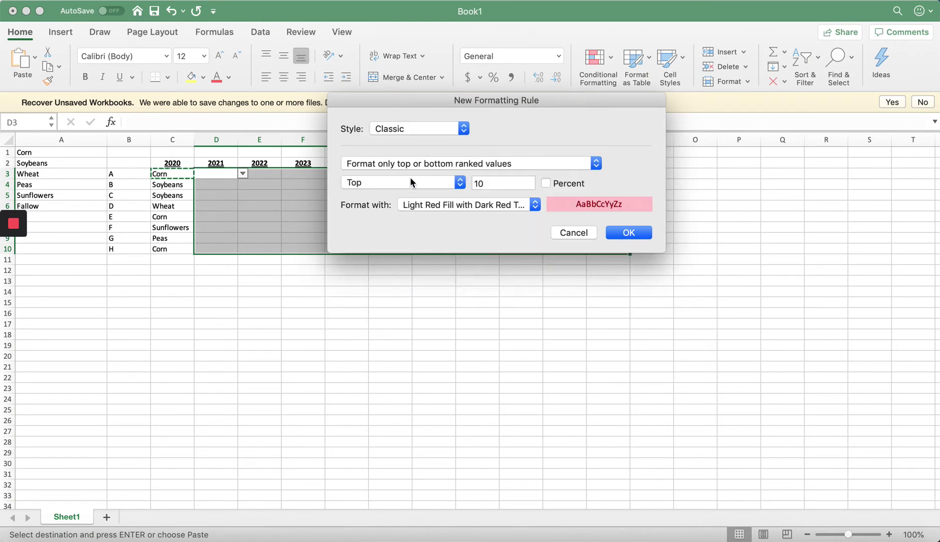
pyautogui.click(412, 164)
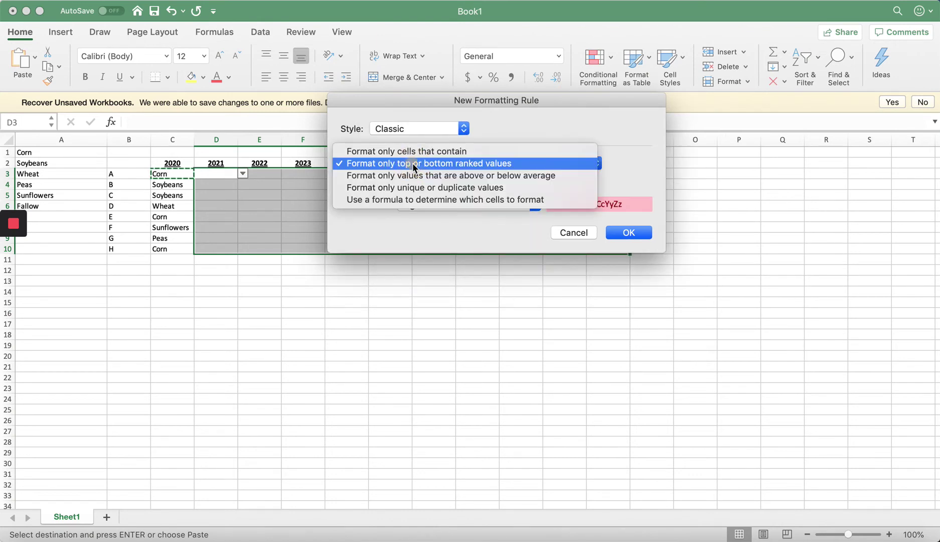
pyautogui.click(411, 200)
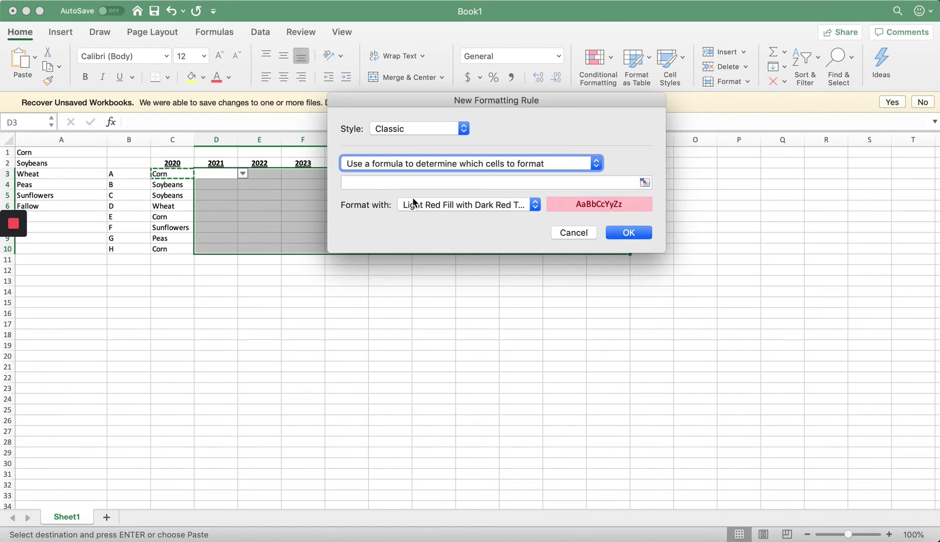
pyautogui.click(406, 184)
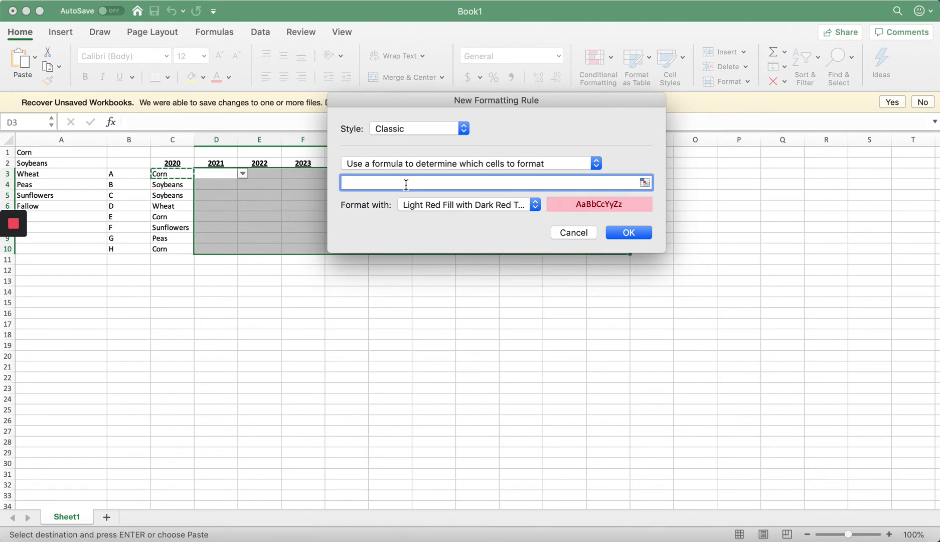
pyautogui.write('=')
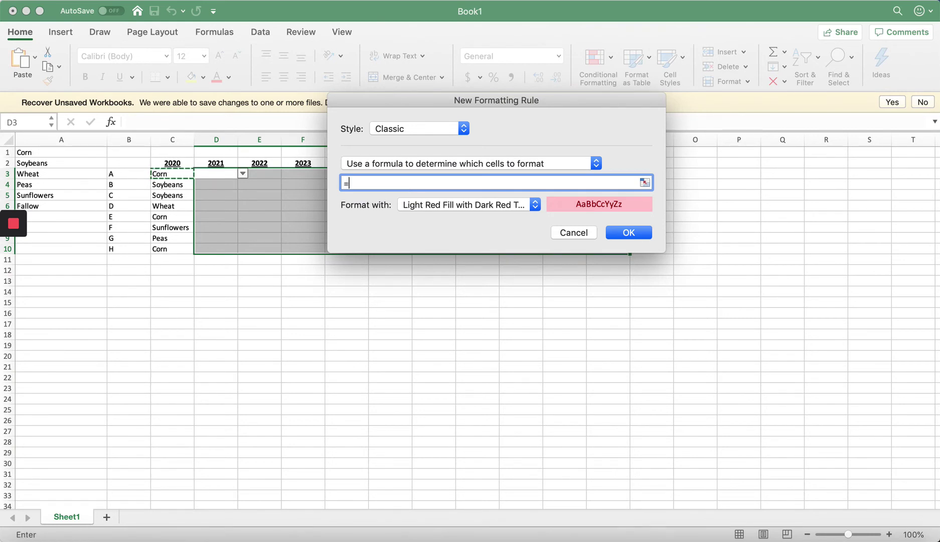
pyautogui.click(581, 234)
# Step: Insert a blank column between the crop list and the row letters, and narrow columns A and B
pyautogui.click(134, 141)
pyautogui.rightClick(135, 140)
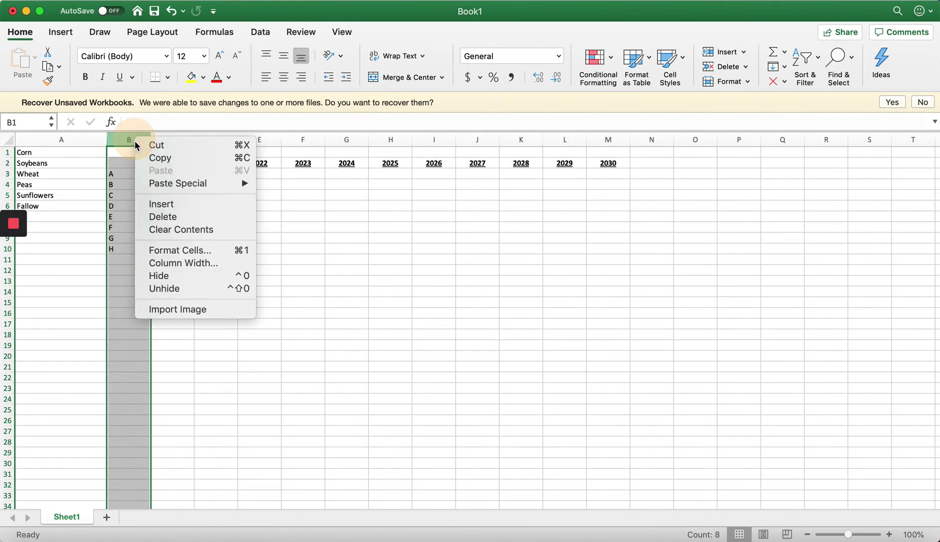
pyautogui.click(160, 204)
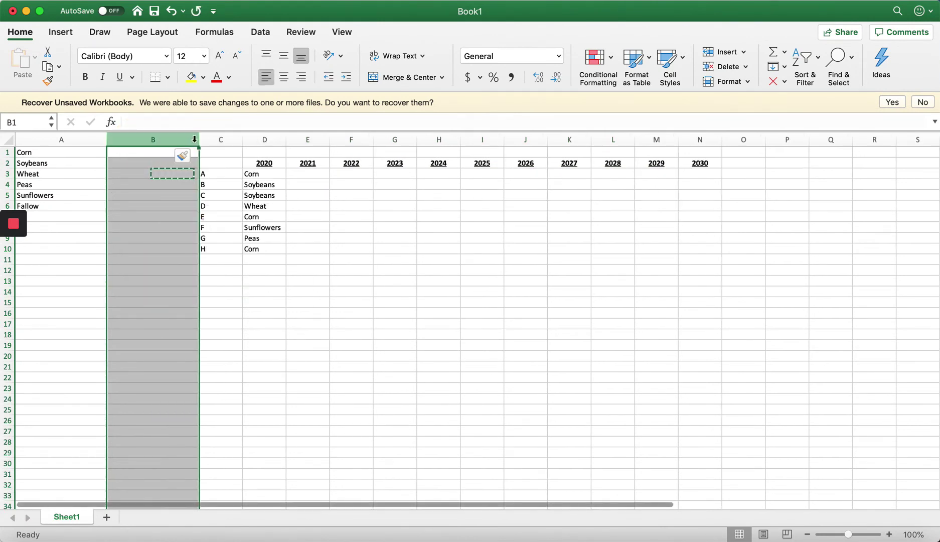
pyautogui.moveTo(195, 139); pyautogui.dragTo(56, 140)
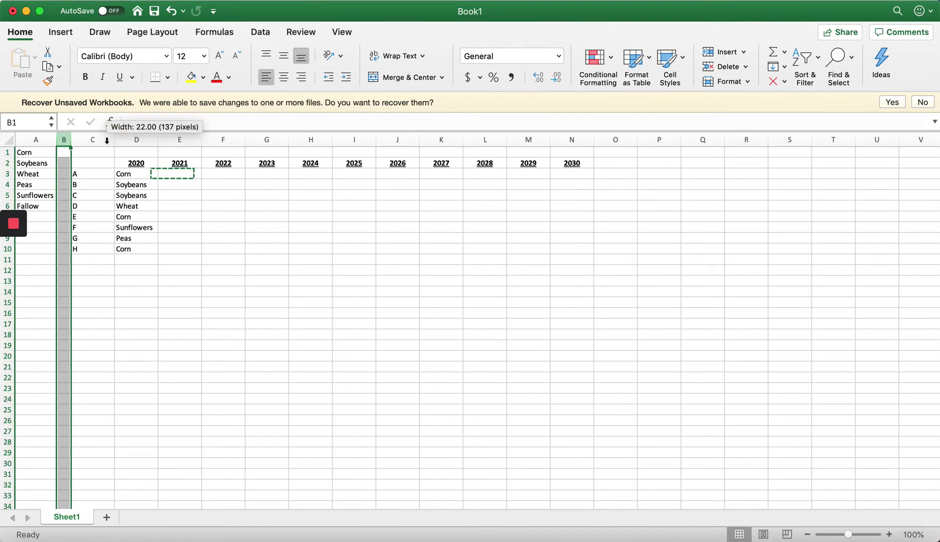
pyautogui.click(191, 174)
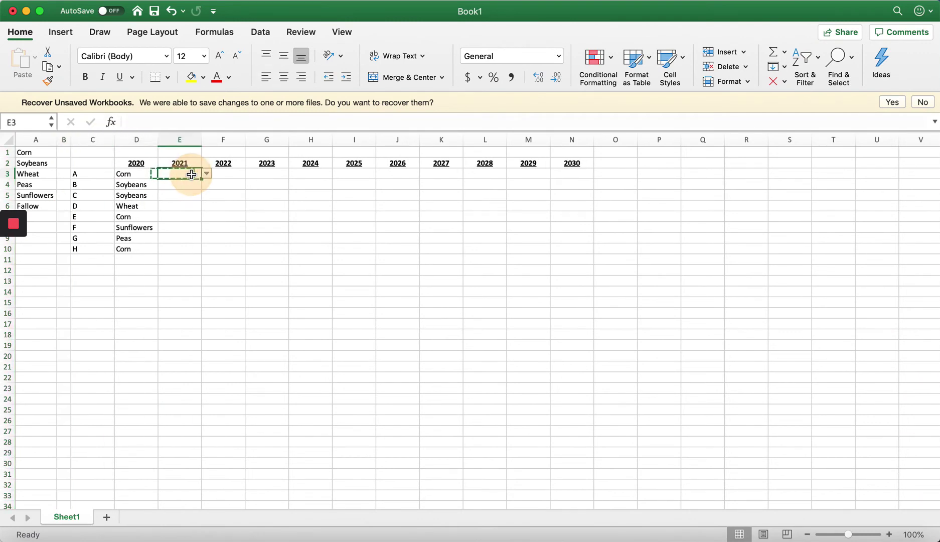
pyautogui.press('Down')
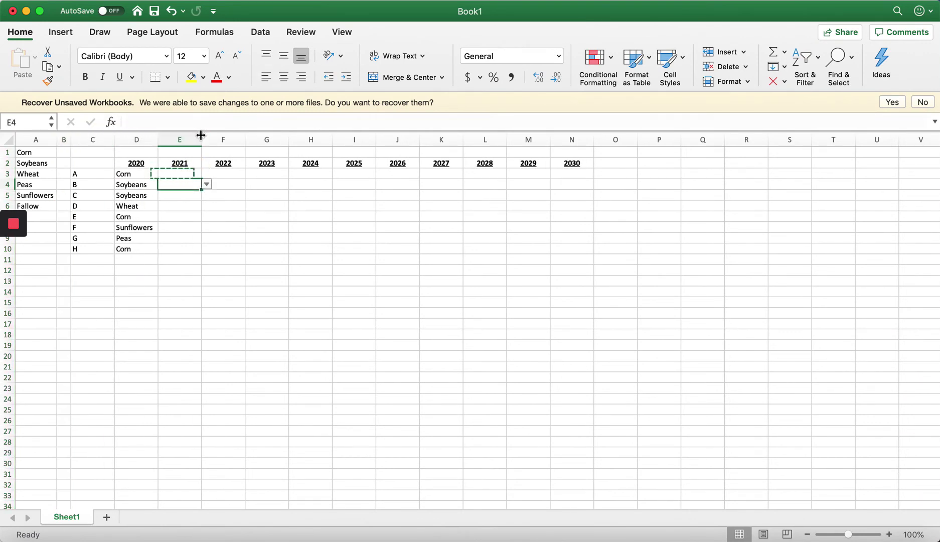
pyautogui.click(181, 174)
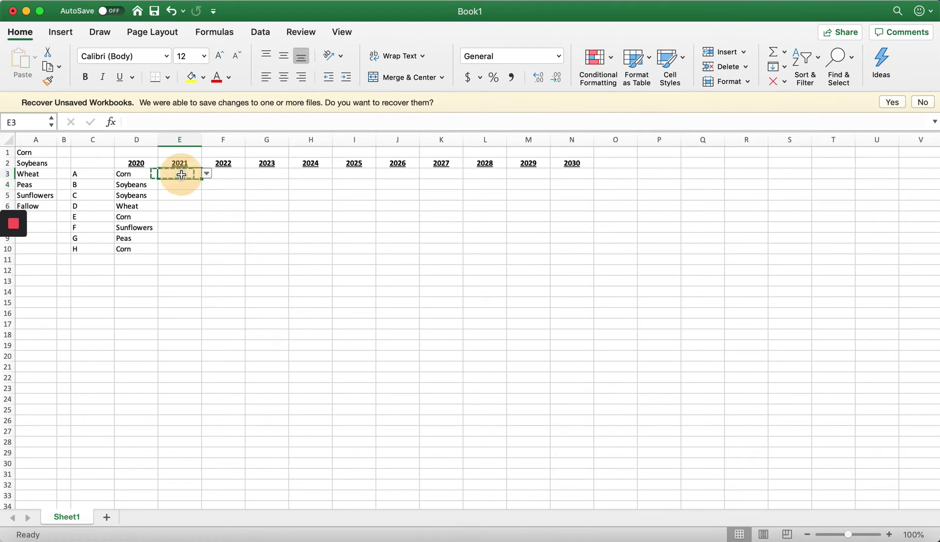
pyautogui.moveTo(181, 174)
pyautogui.mouseDown()
pyautogui.moveTo(290, 174)
pyautogui.moveTo(573, 250)
pyautogui.mouseUp()
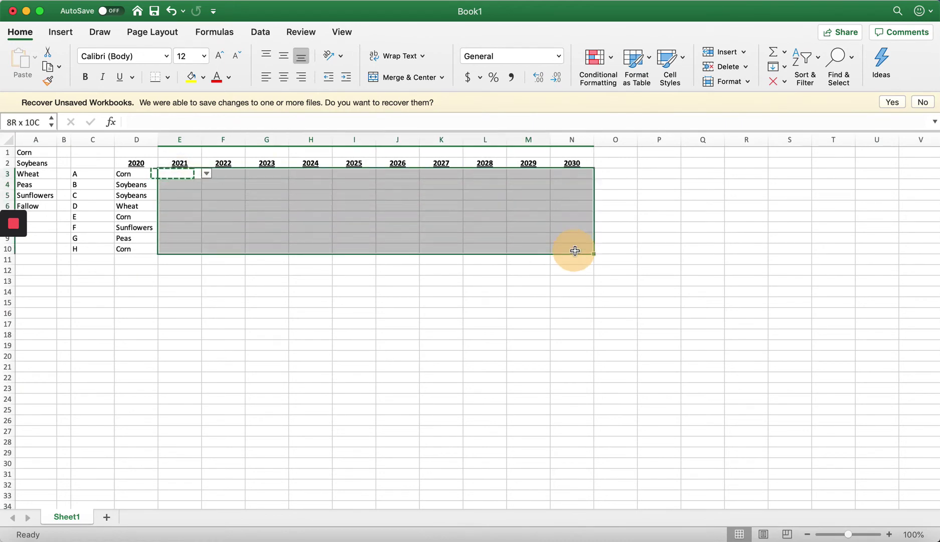
pyautogui.click(613, 80)
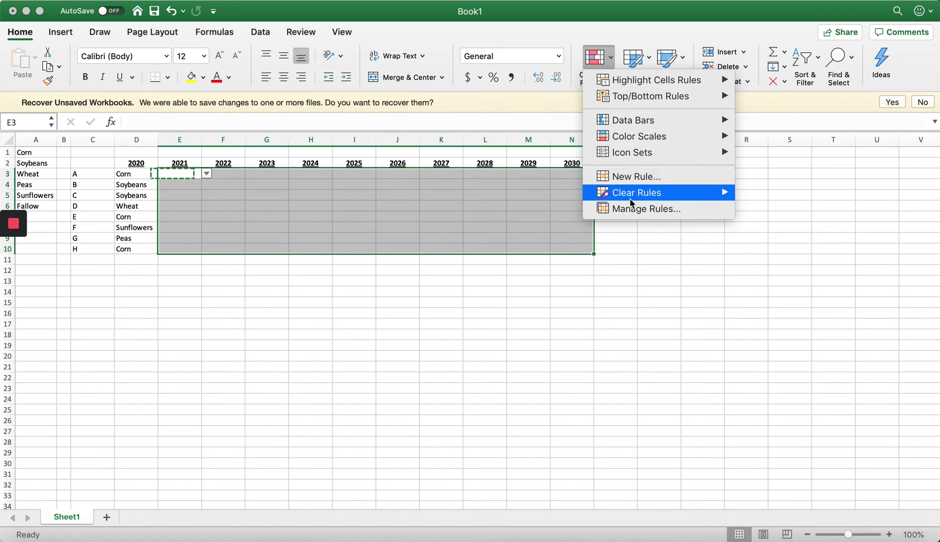
pyautogui.click(627, 177)
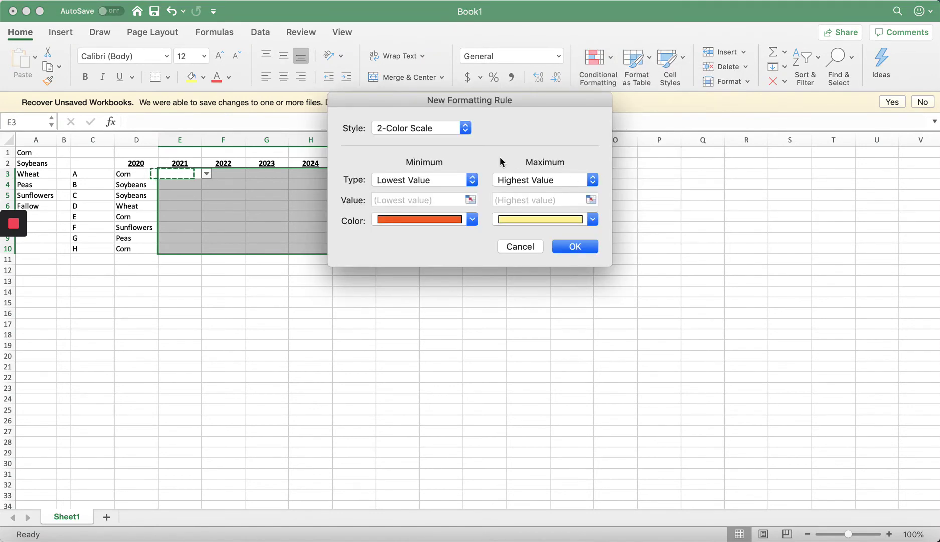
pyautogui.click(439, 130)
pyautogui.click(429, 178)
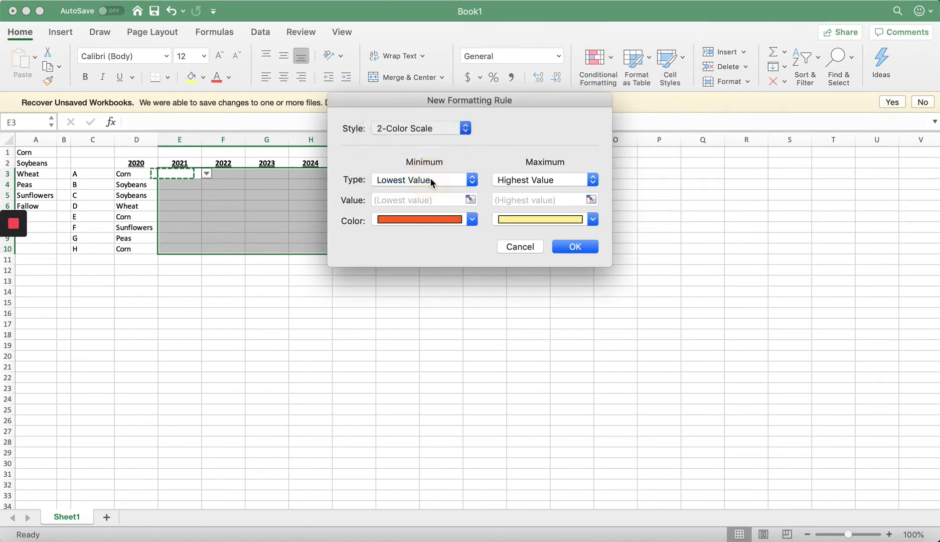
pyautogui.click(435, 166)
pyautogui.click(437, 199)
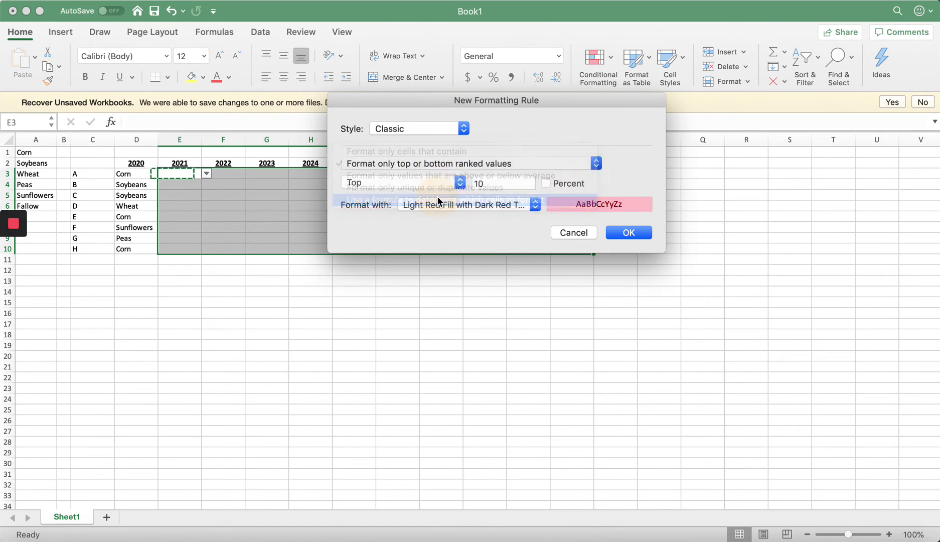
pyautogui.click(430, 182)
pyautogui.write('=')
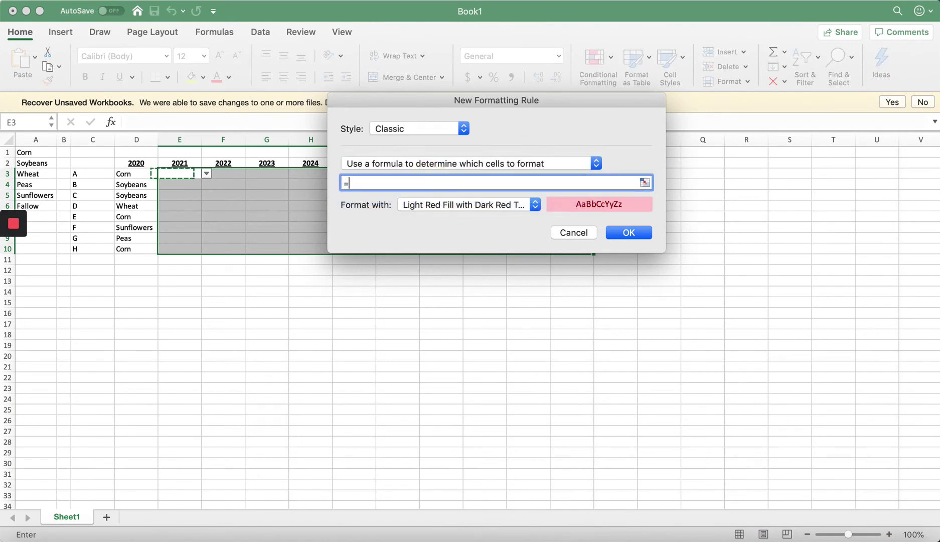
pyautogui.write('or(')
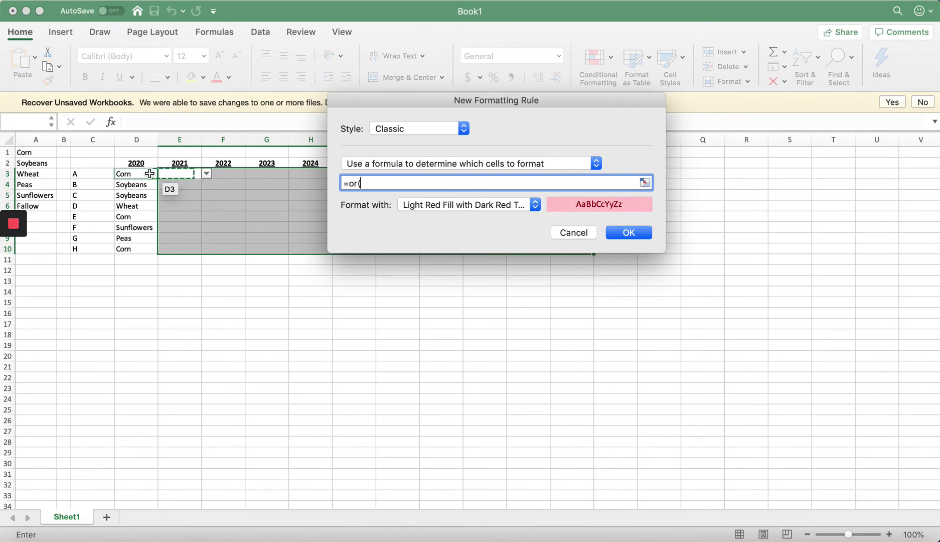
pyautogui.click(149, 173)
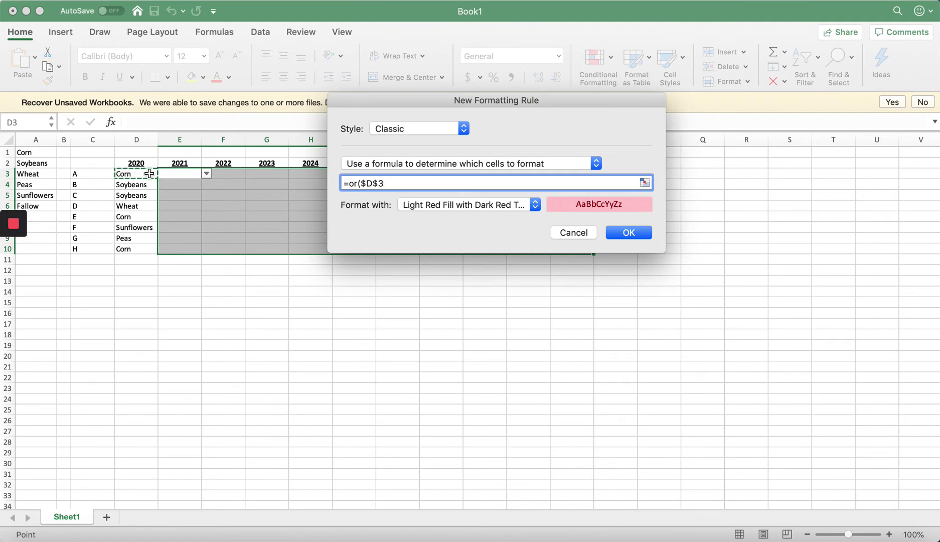
pyautogui.press('F4')
pyautogui.press('F4')
pyautogui.press('F4')
pyautogui.write('=')
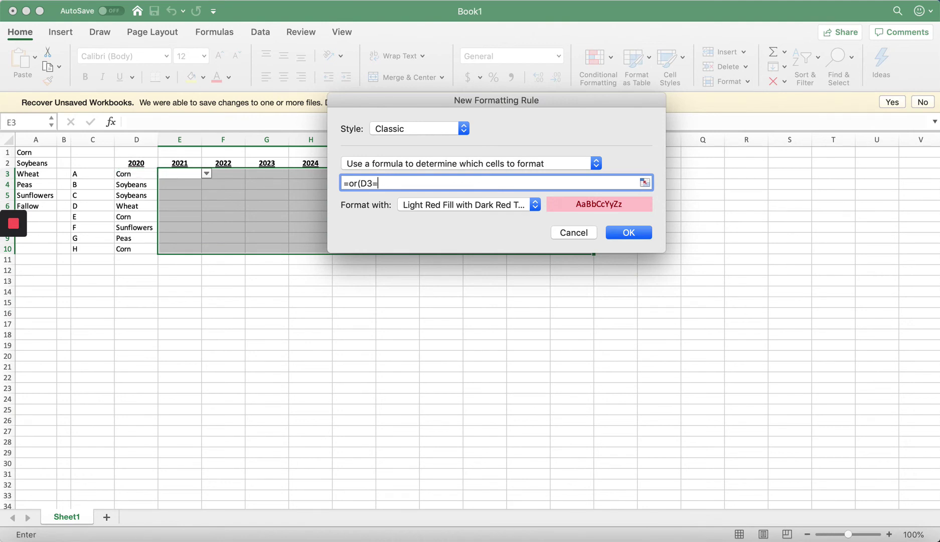
pyautogui.click(53, 196)
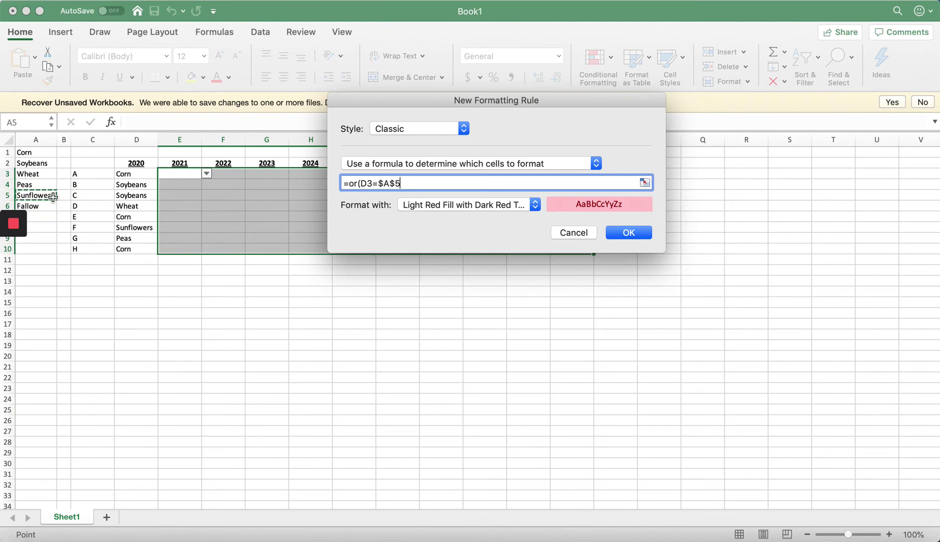
pyautogui.write(',')
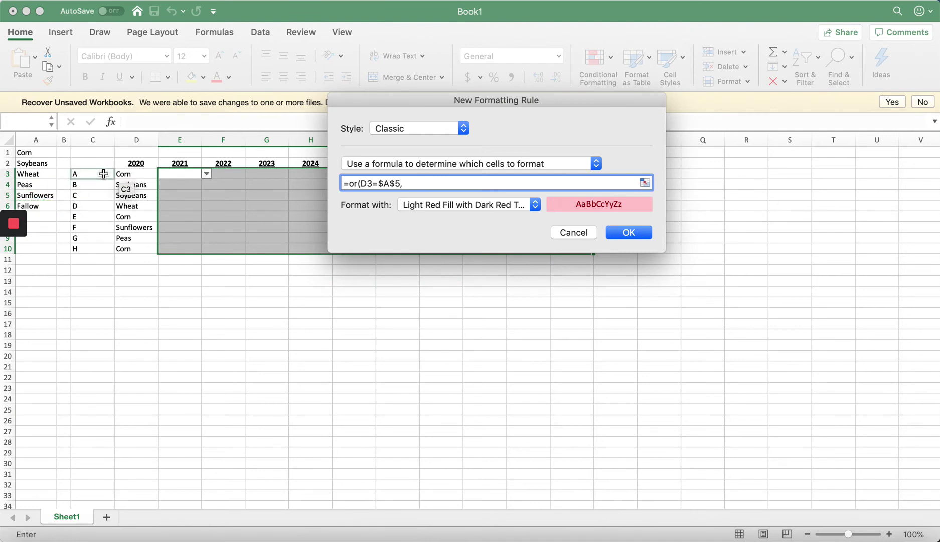
pyautogui.click(104, 174)
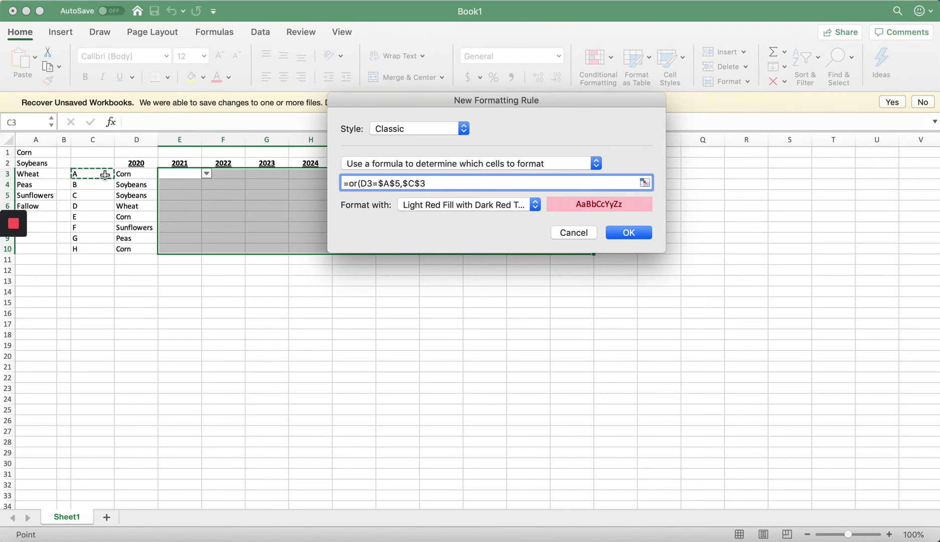
pyautogui.hotkey('ctrl', 'Down')
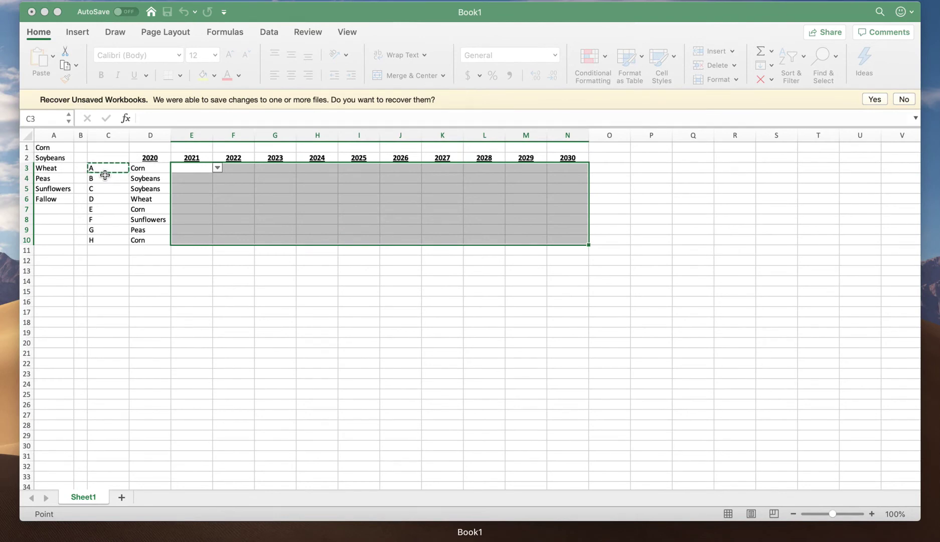
pyautogui.click(330, 197)
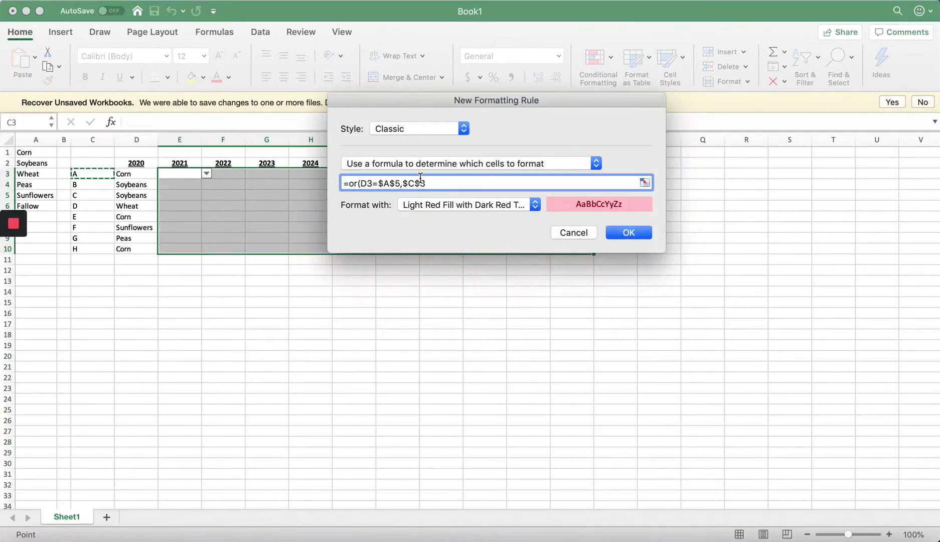
pyautogui.click(422, 182)
pyautogui.press('BackSpace')
pyautogui.press('Left')
pyautogui.press('Escape')
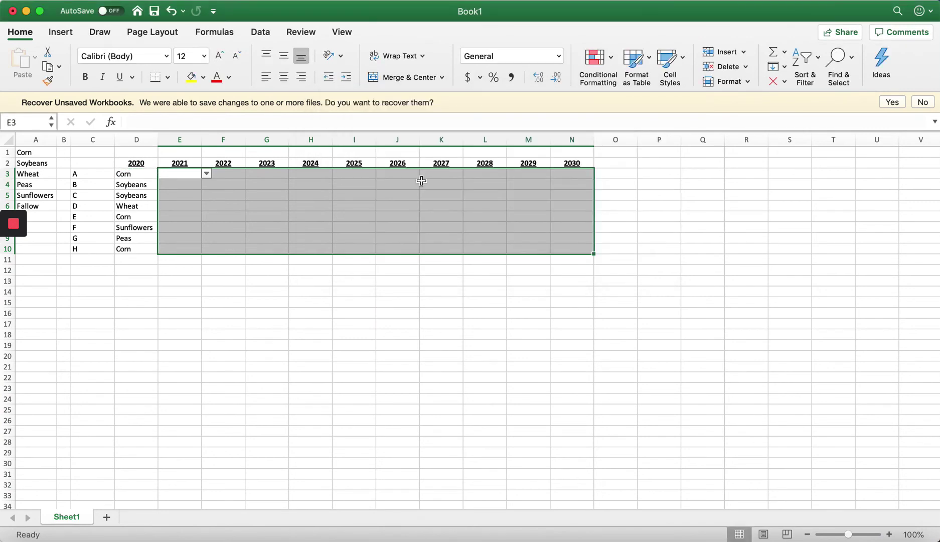
pyautogui.click(396, 324)
# Step: Start a new Classic conditional formatting rule for E3:N10 that uses a formula to determine which cells to format
pyautogui.click(179, 174)
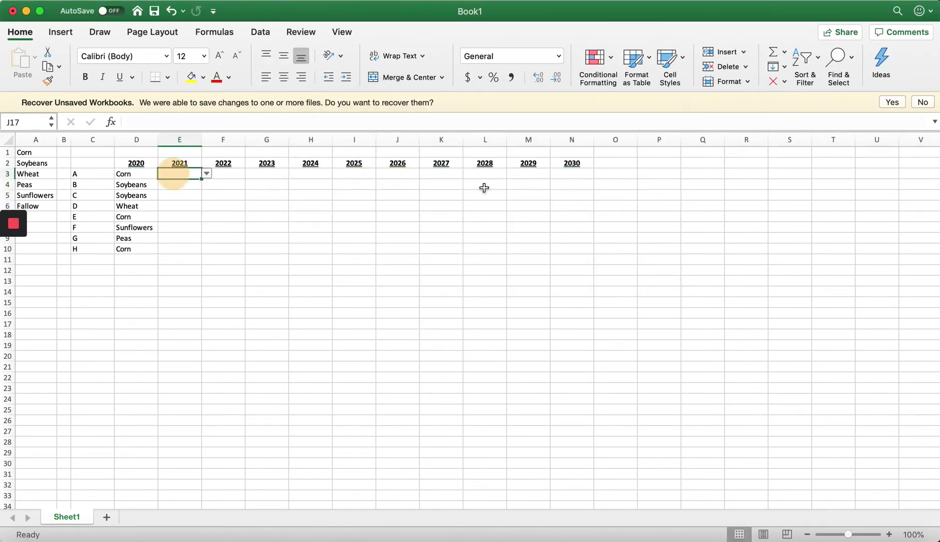
pyautogui.moveTo(484, 188); pyautogui.dragTo(591, 247)
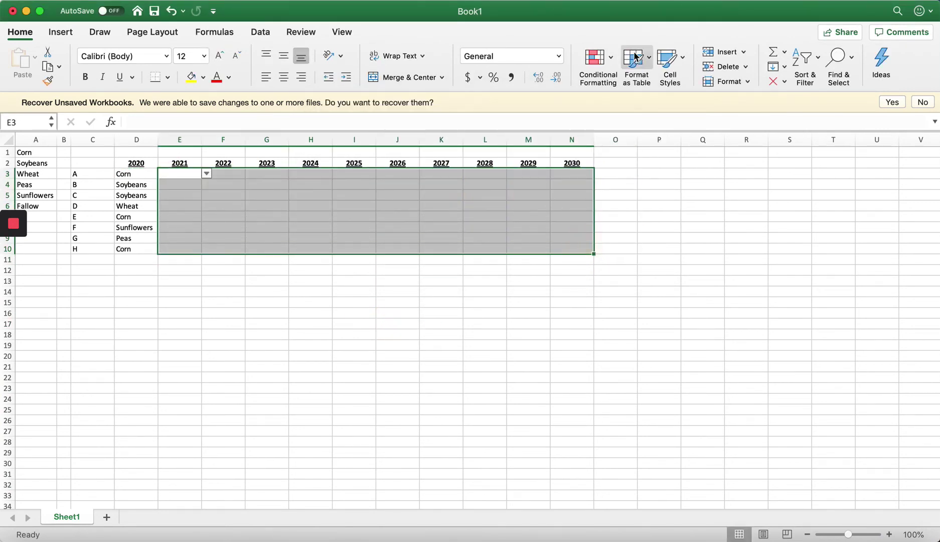
pyautogui.click(595, 59)
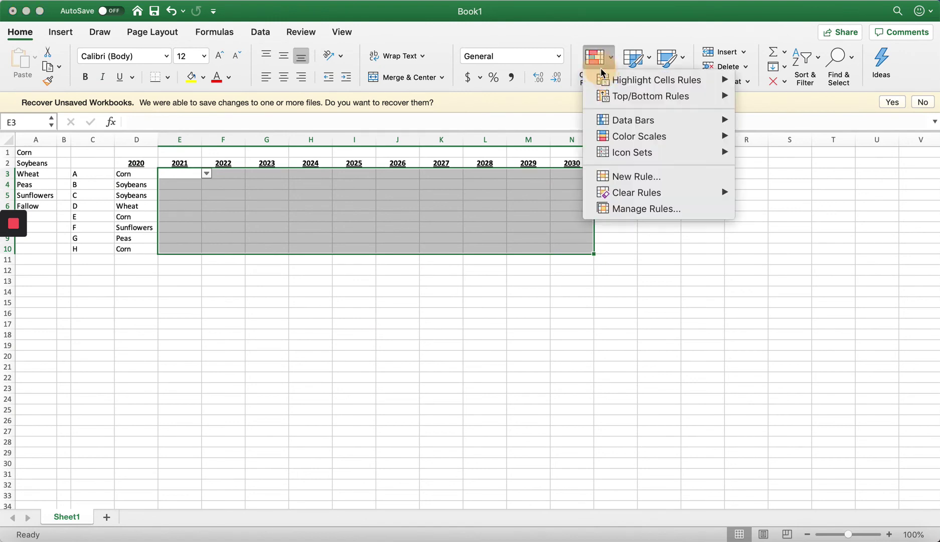
pyautogui.click(645, 176)
pyautogui.click(416, 128)
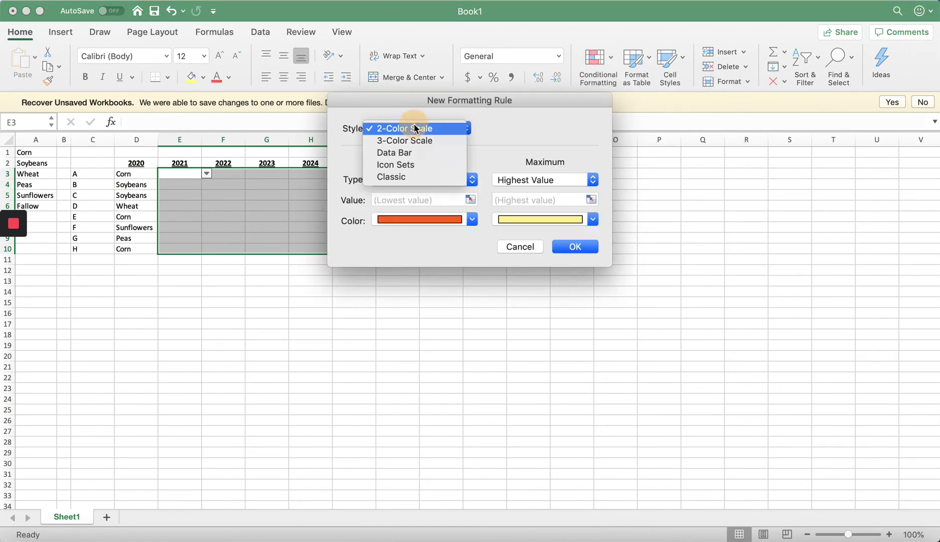
pyautogui.click(414, 175)
pyautogui.click(417, 165)
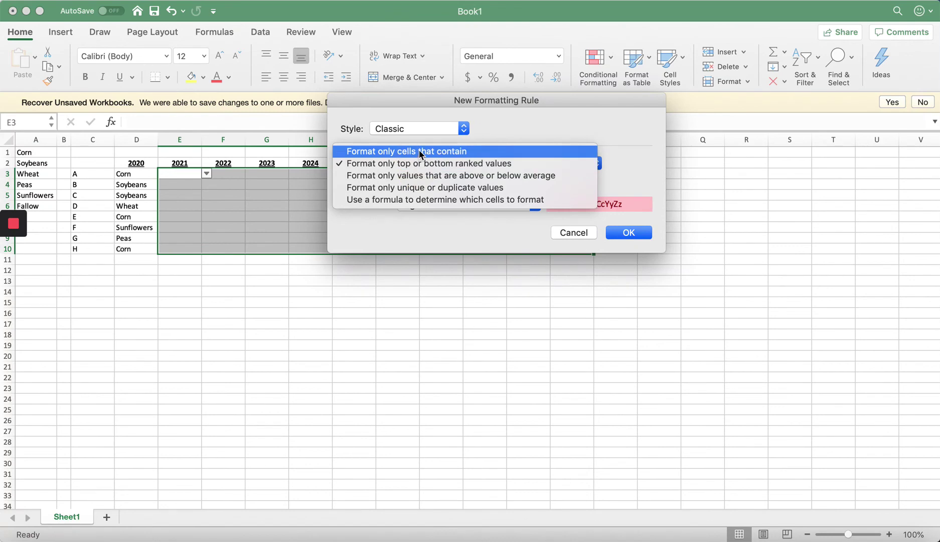
pyautogui.click(419, 200)
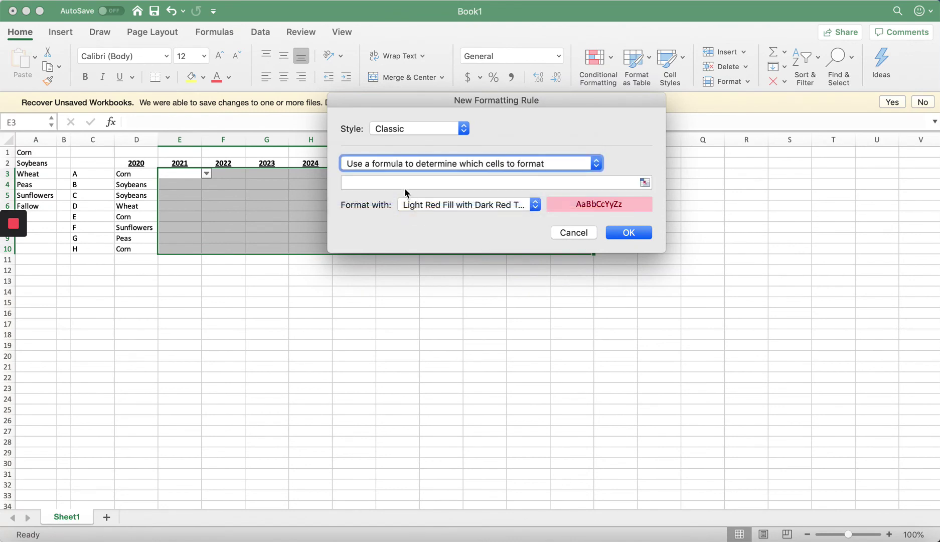
# Step: Begin the rule formula with an OR function whose first condition compares the relative cell D3 with Sunflowers, =or(D3=$A$5
pyautogui.click(404, 183)
pyautogui.write('=')
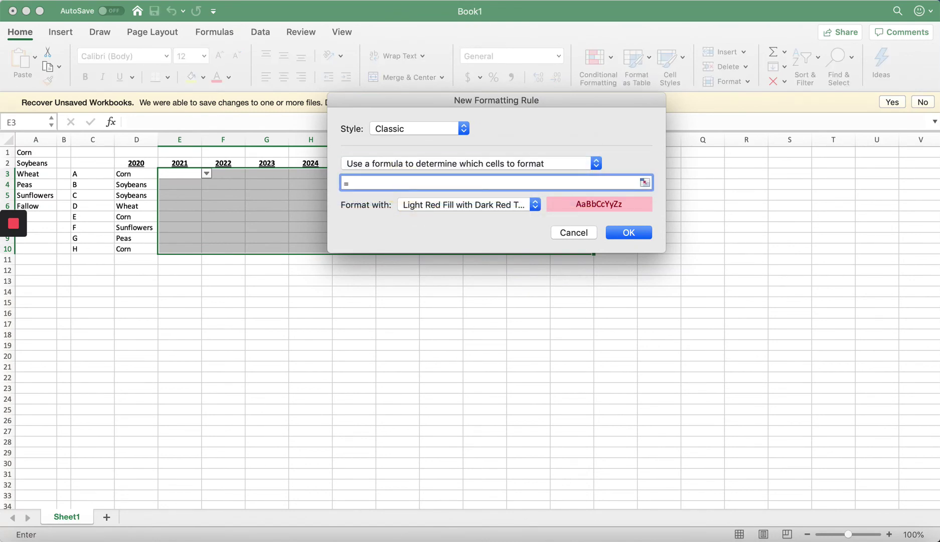
pyautogui.write('or(')
pyautogui.click(136, 174)
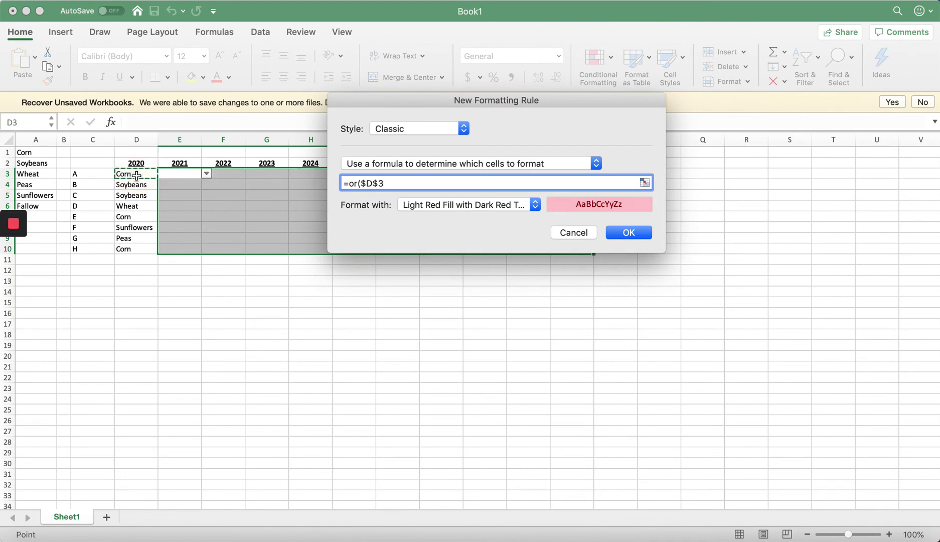
pyautogui.press('F4')
pyautogui.press('F4')
pyautogui.press('F4')
pyautogui.write('=')
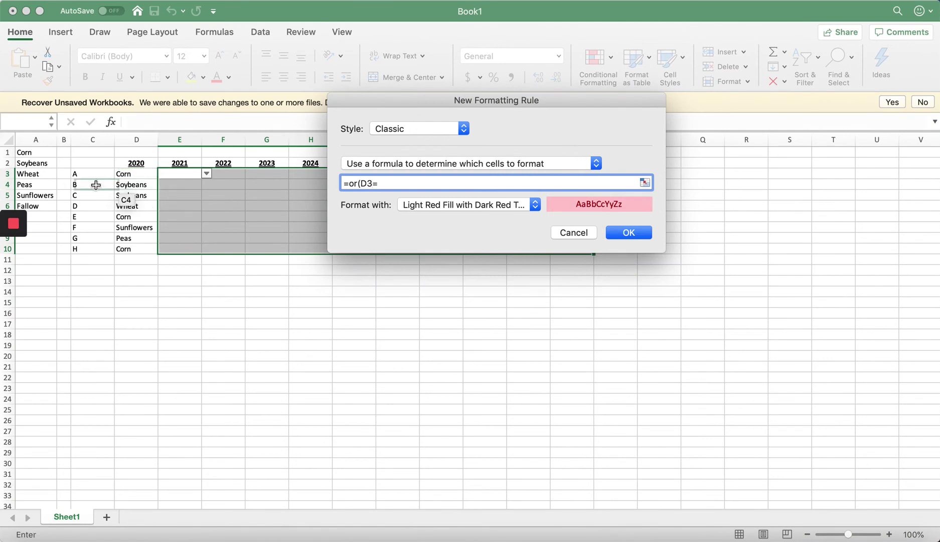
pyautogui.click(46, 194)
# Step: Add C3=$A$5 as the second OR condition in the rule formula, with C3 as a relative reference
pyautogui.write(',')
pyautogui.click(94, 176)
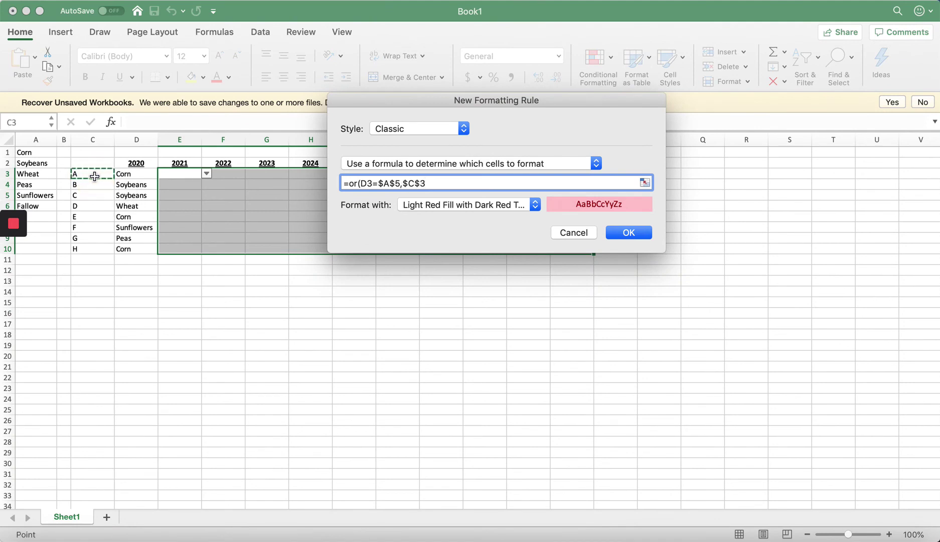
pyautogui.press('super+t')
pyautogui.press('super+t')
pyautogui.press('super+t')
pyautogui.write('=')
pyautogui.click(50, 195)
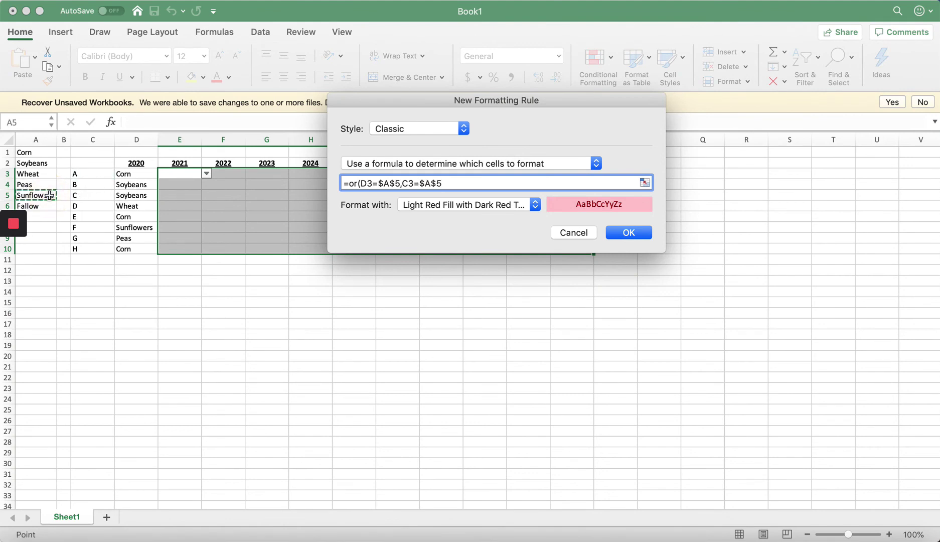
# Step: Complete the OR formula with the relative condition B3=$A$5 and apply the rule with the light red fill
pyautogui.write(',')
pyautogui.click(69, 174)
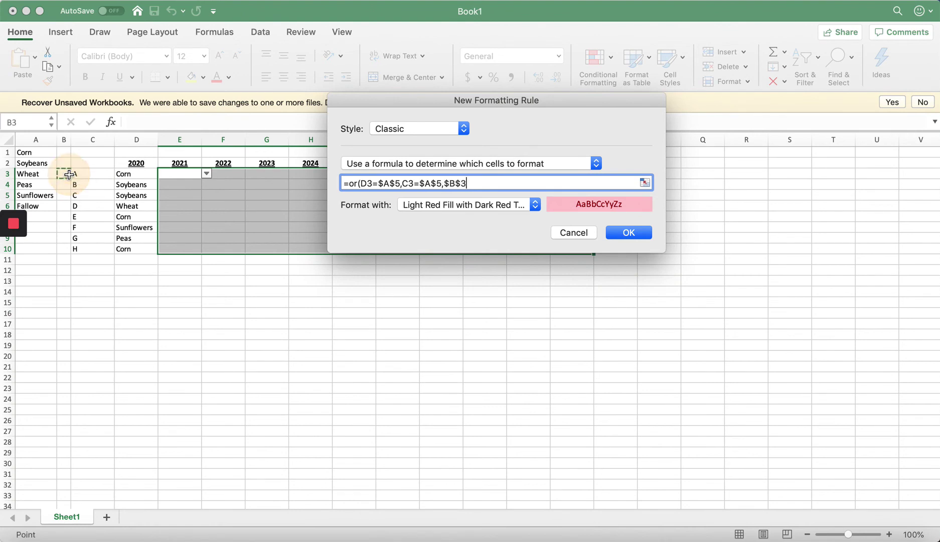
pyautogui.press('super+t')
pyautogui.press('super+t')
pyautogui.press('super+t')
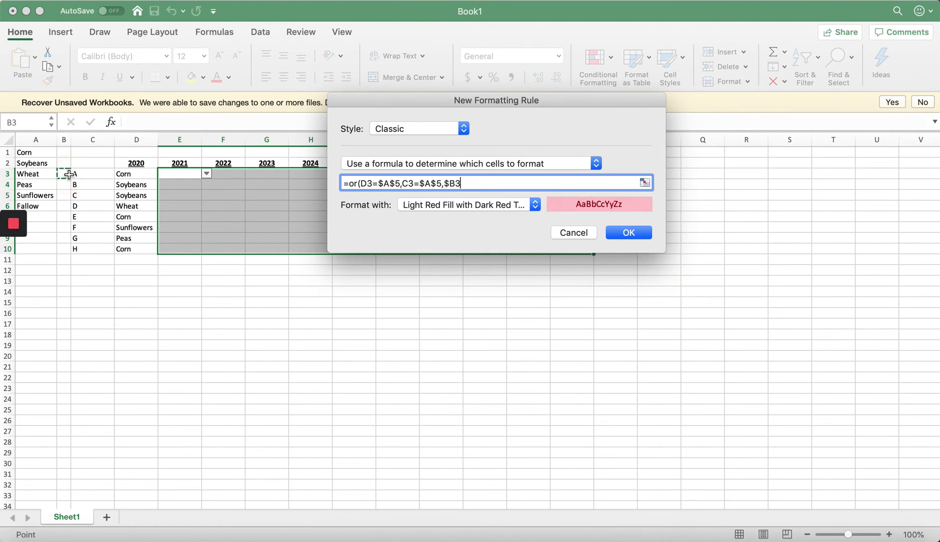
pyautogui.write('=')
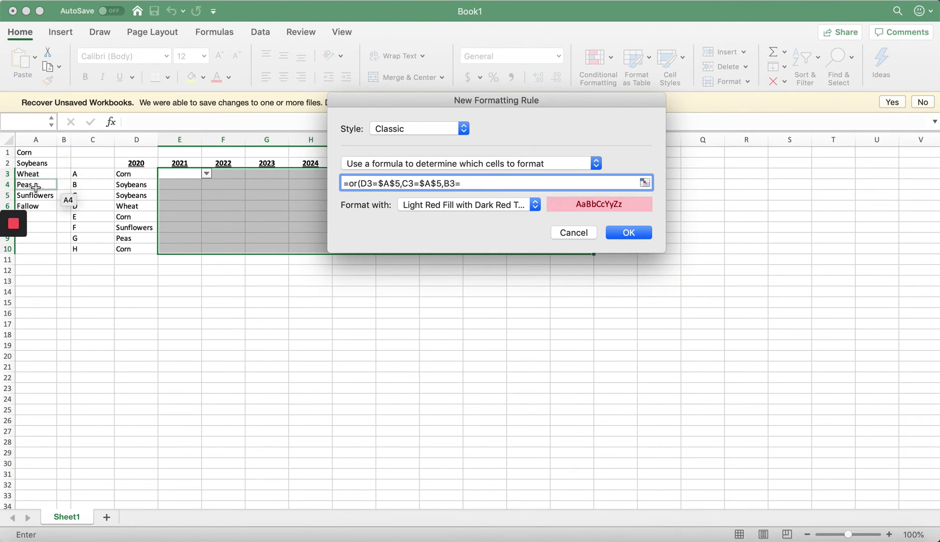
pyautogui.click(36, 193)
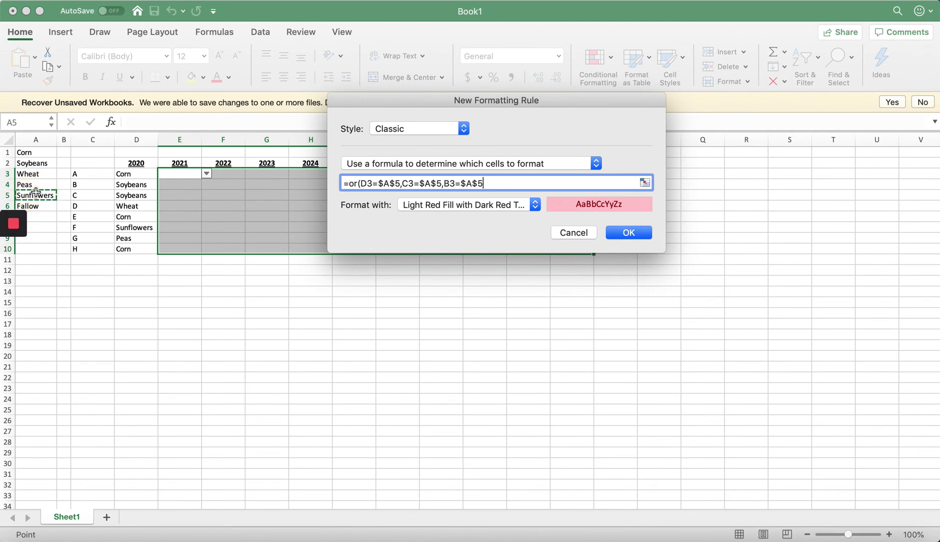
pyautogui.write(')')
pyautogui.press('Return')
pyautogui.click(165, 321)
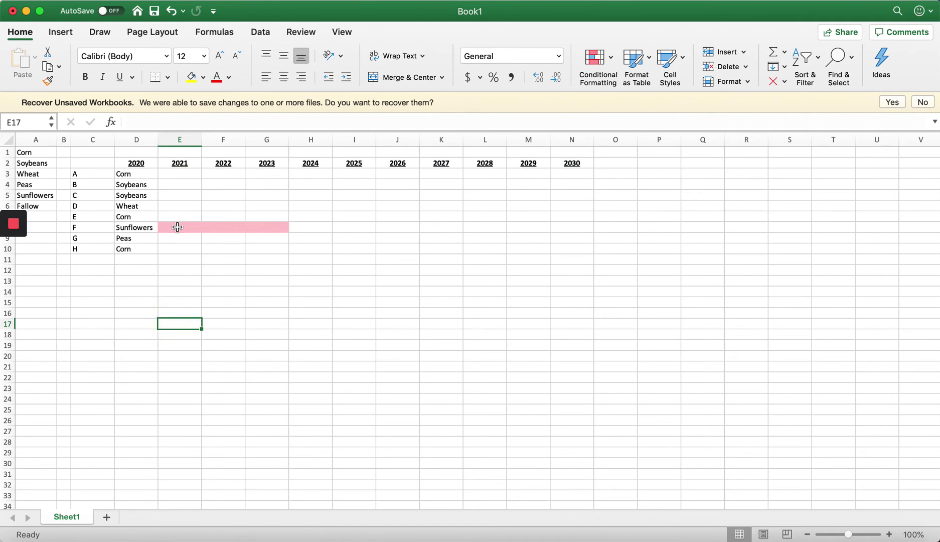
pyautogui.click(179, 226)
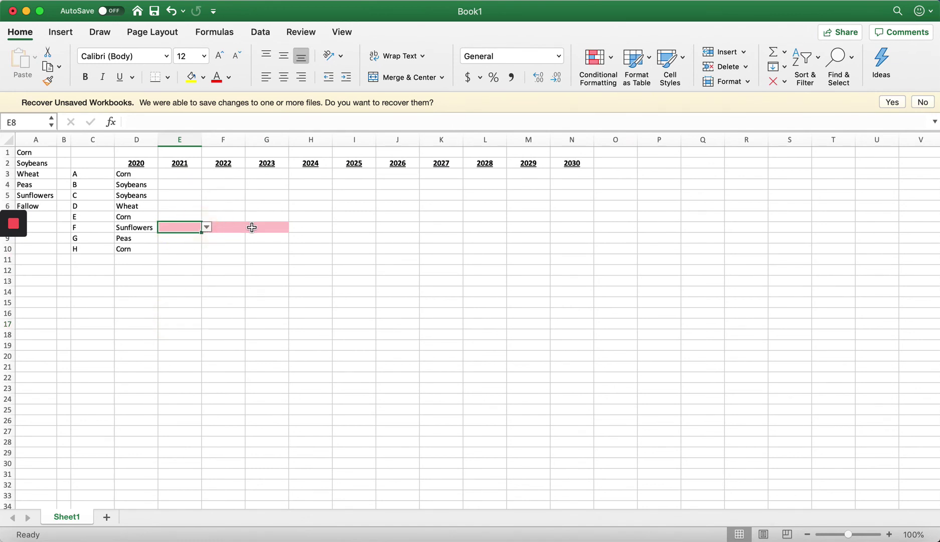
# Step: Pick the next crops for row A from the drop-downs: Soybeans for 2021 and Corn for 2022
pyautogui.click(185, 175)
pyautogui.click(206, 173)
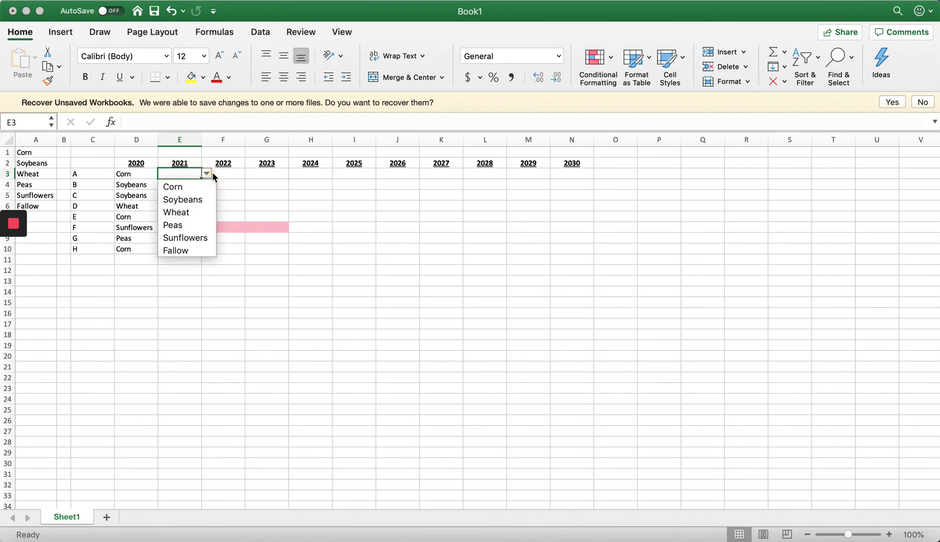
pyautogui.click(203, 202)
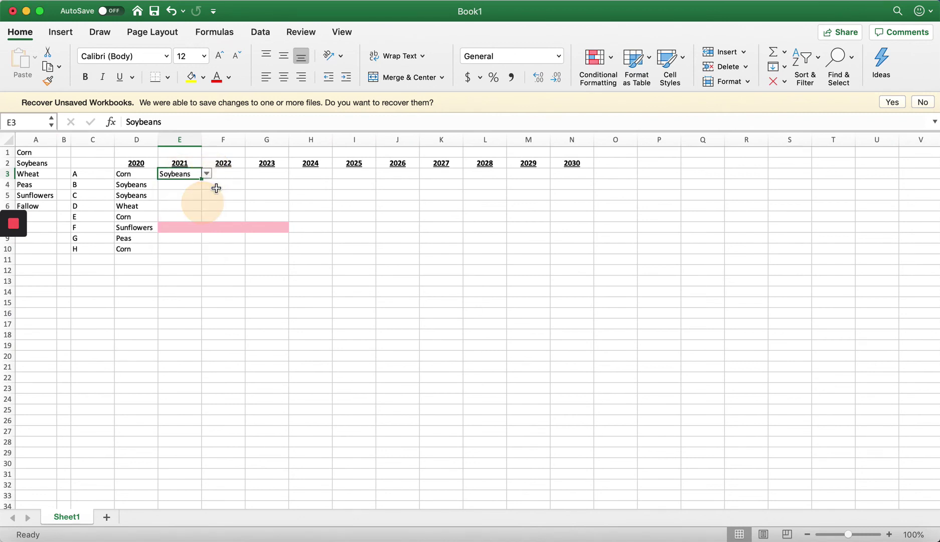
pyautogui.click(226, 184)
pyautogui.click(236, 175)
pyautogui.click(249, 174)
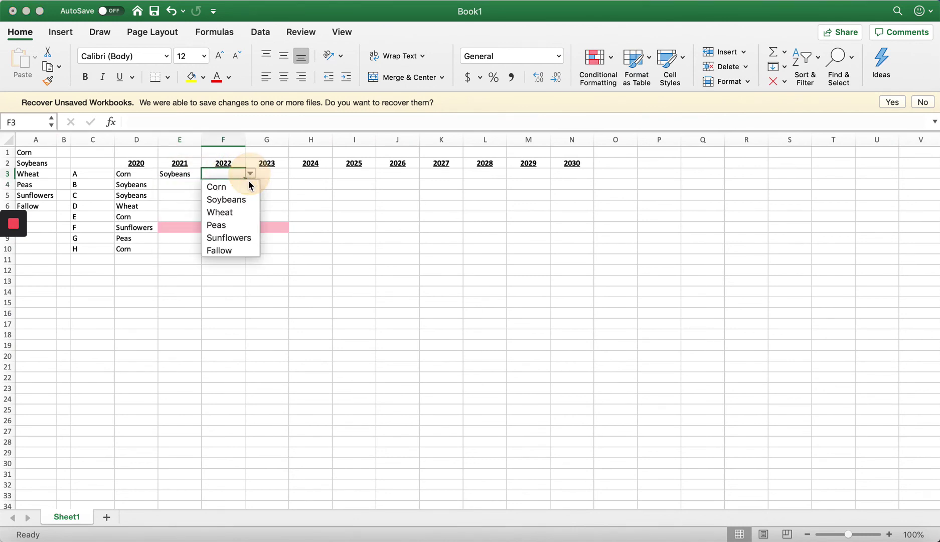
pyautogui.click(247, 184)
# Step: Test the rule by picking Sunflowers for row C in 2022 and row D in 2027
pyautogui.click(229, 194)
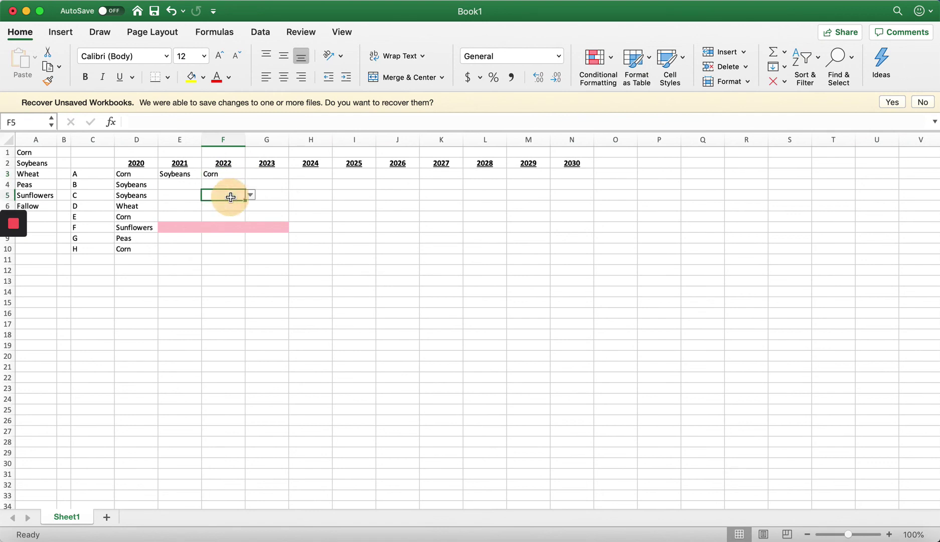
pyautogui.click(250, 195)
pyautogui.click(247, 257)
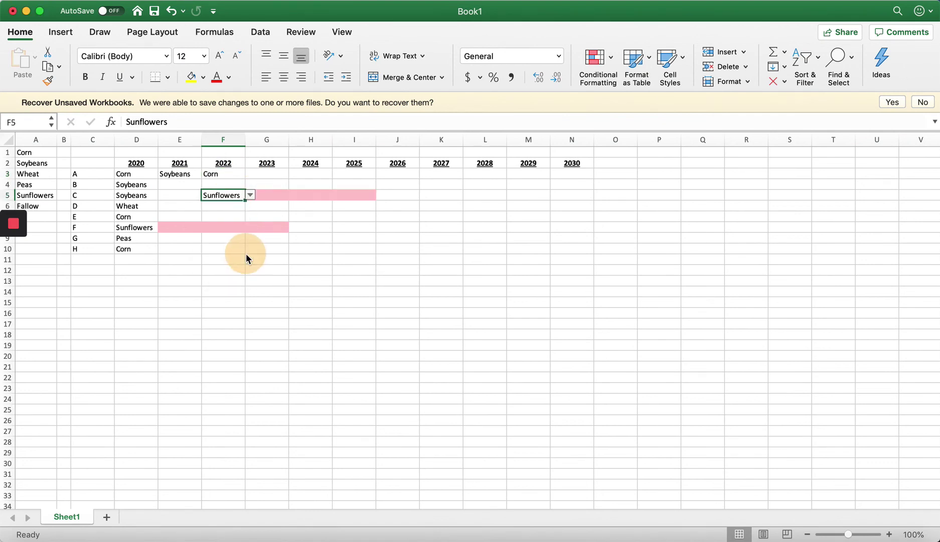
pyautogui.click(425, 206)
pyautogui.click(467, 205)
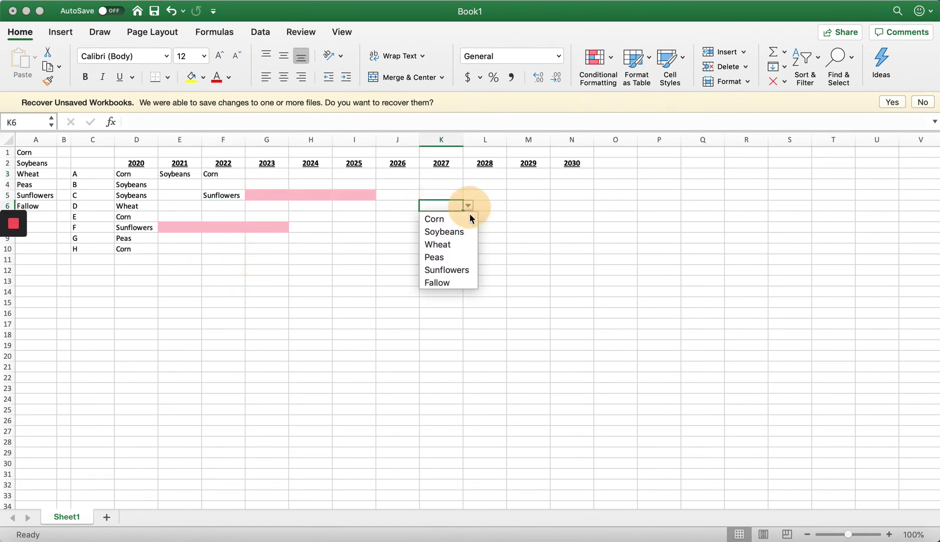
pyautogui.click(464, 270)
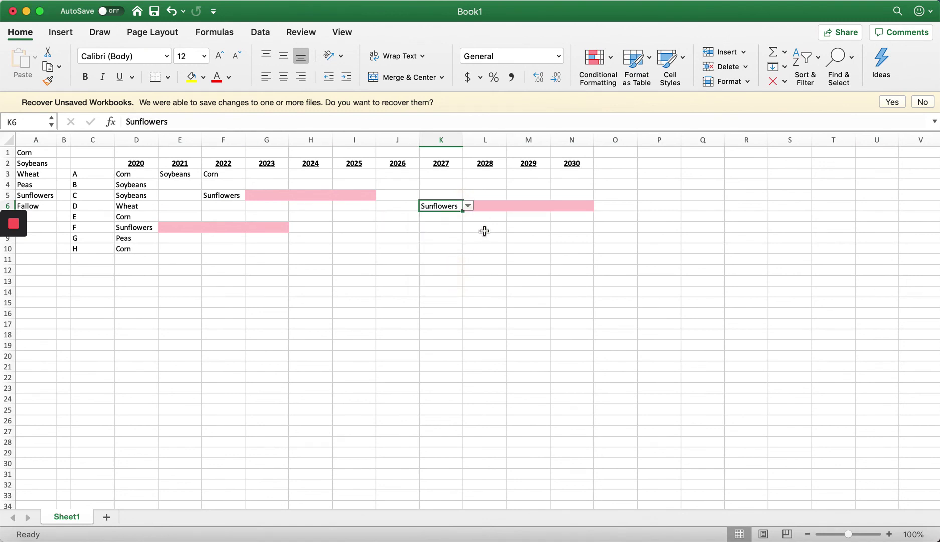
# Step: Pick Sunflowers for row F in 2027 and row H in 2024 to test the rule further
pyautogui.click(439, 227)
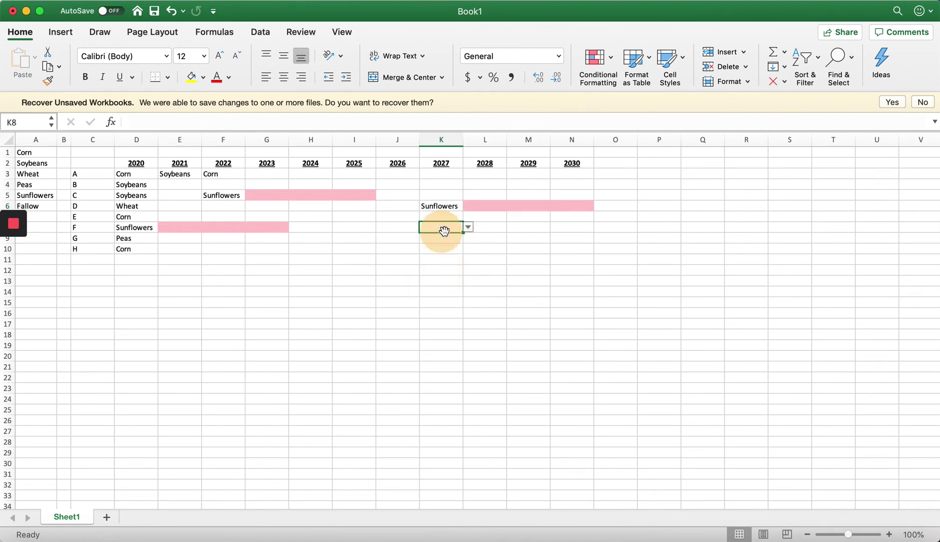
pyautogui.click(468, 228)
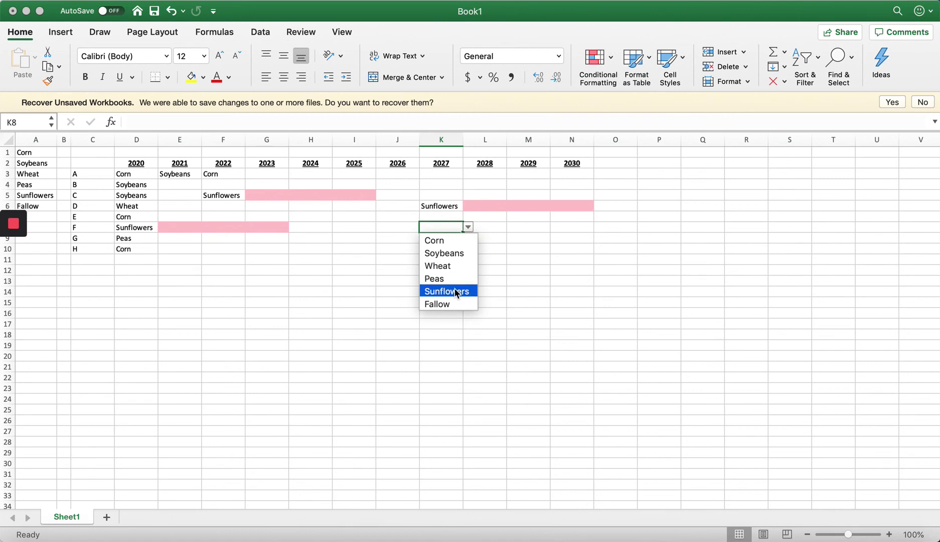
pyautogui.click(445, 290)
pyautogui.click(304, 249)
pyautogui.click(336, 248)
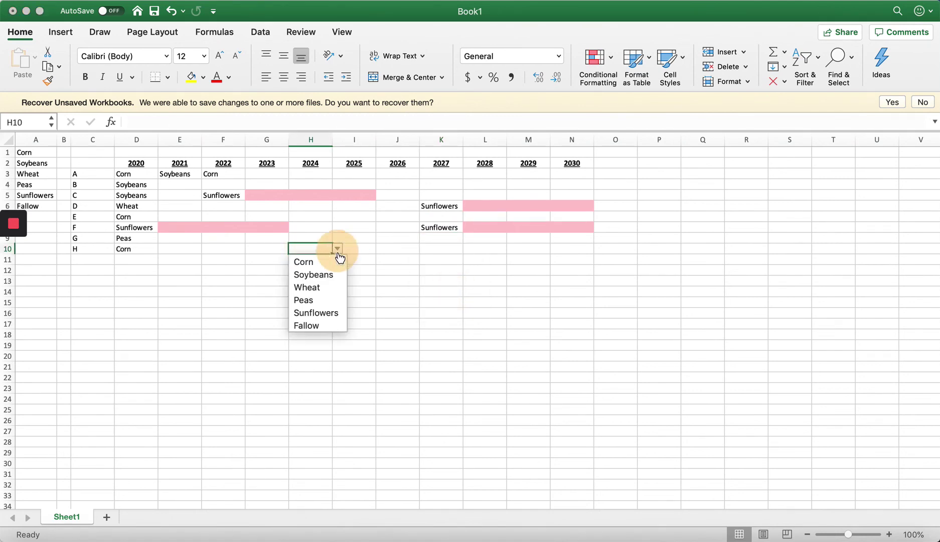
pyautogui.click(327, 311)
pyautogui.click(394, 312)
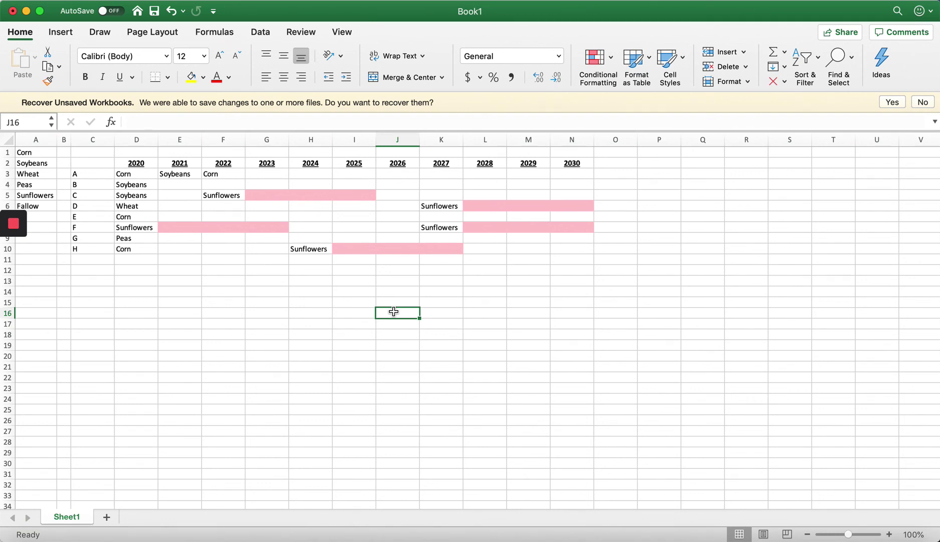
# Step: Add the header Field in C2 above the row letters, using the same formatting as the 2020 header
pyautogui.click(128, 163)
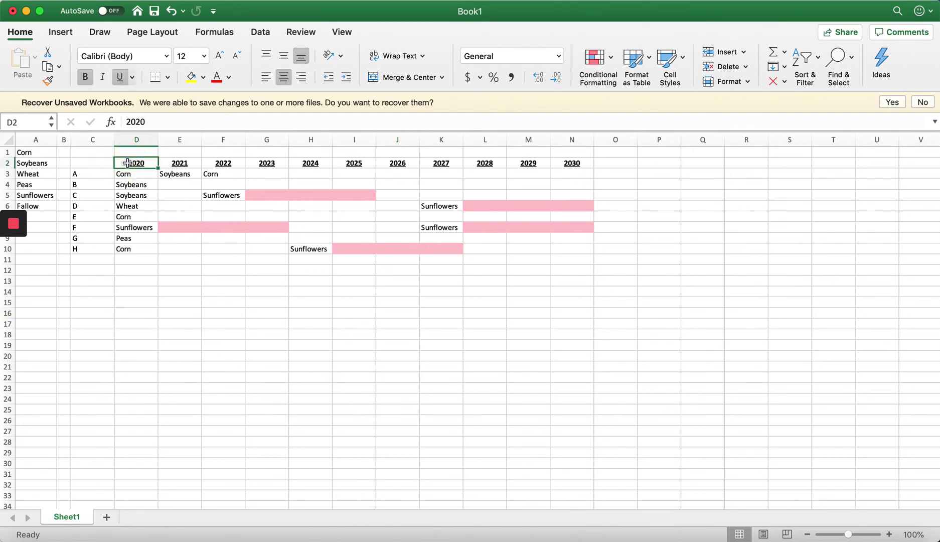
pyautogui.press('cmd+c')
pyautogui.press('Left')
pyautogui.press('cmd+v')
pyautogui.write('F')
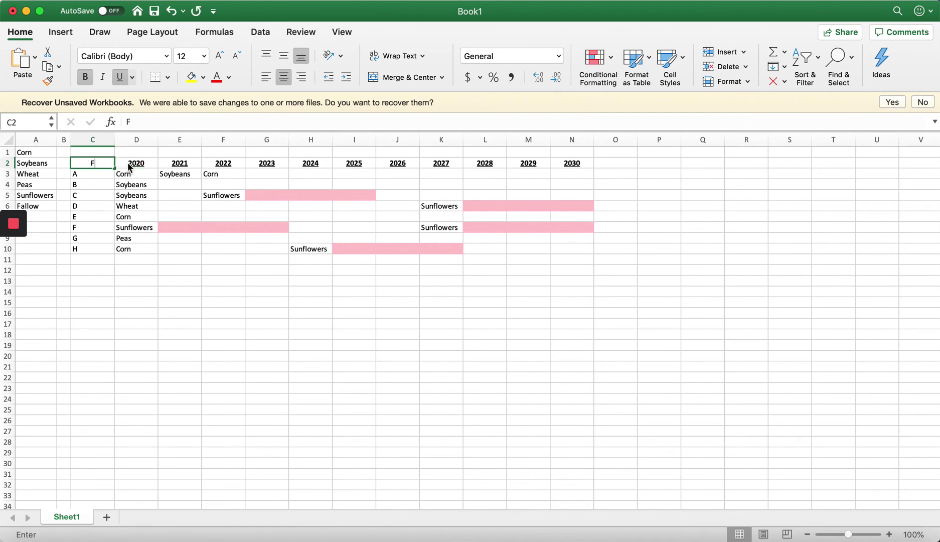
pyautogui.write('ield')
pyautogui.press('Return')
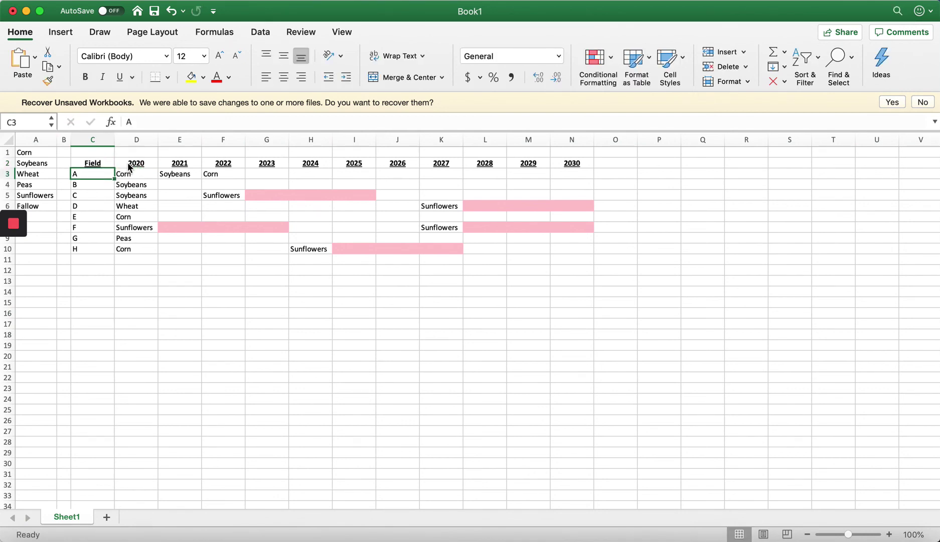
pyautogui.click(237, 321)
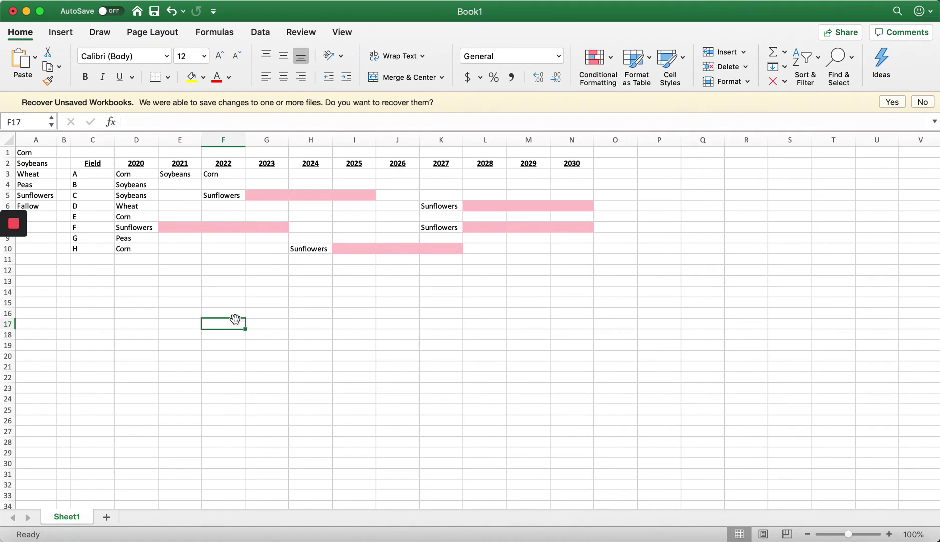
# Step: Hide the crop list in A1:A6 by setting its font color to white and narrowing column A
pyautogui.moveTo(38, 151); pyautogui.dragTo(35, 206)
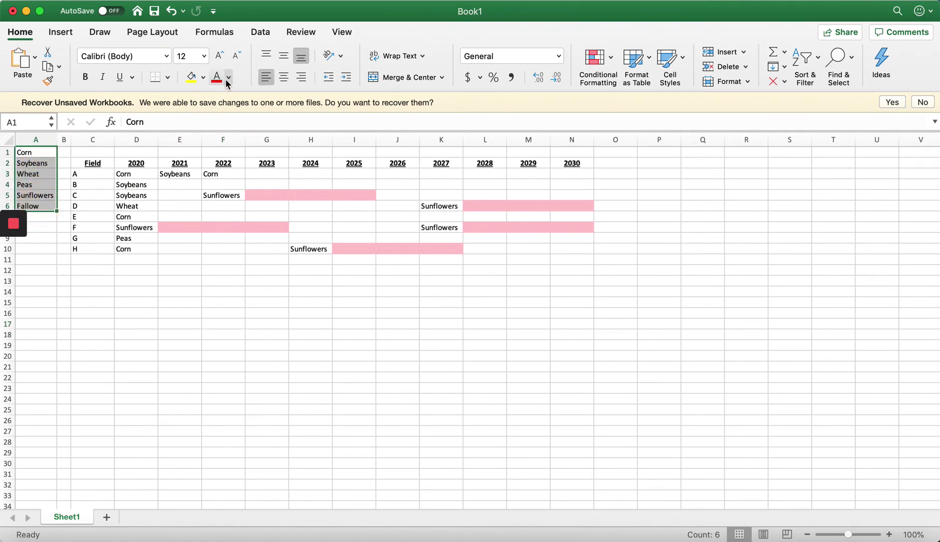
pyautogui.click(227, 78)
pyautogui.click(222, 136)
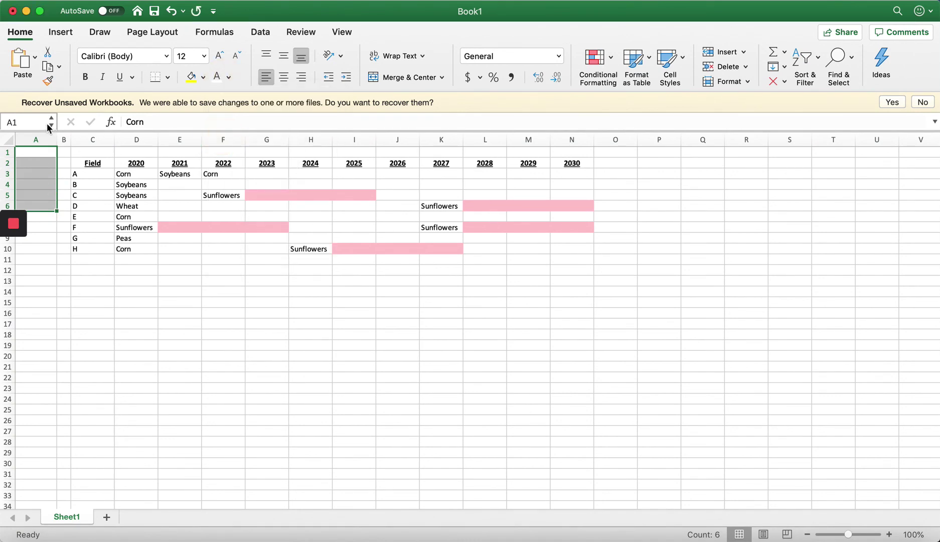
pyautogui.moveTo(57, 139); pyautogui.dragTo(23, 139)
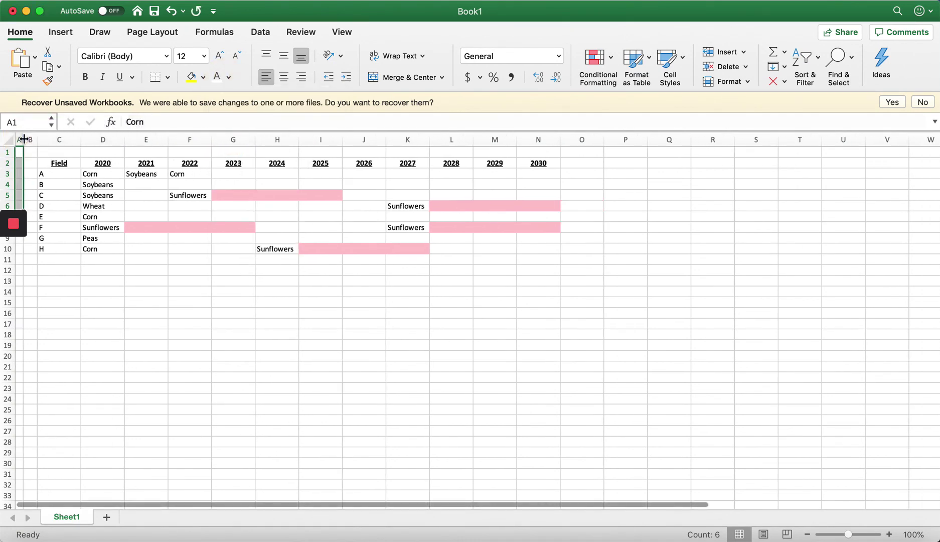
pyautogui.click(141, 315)
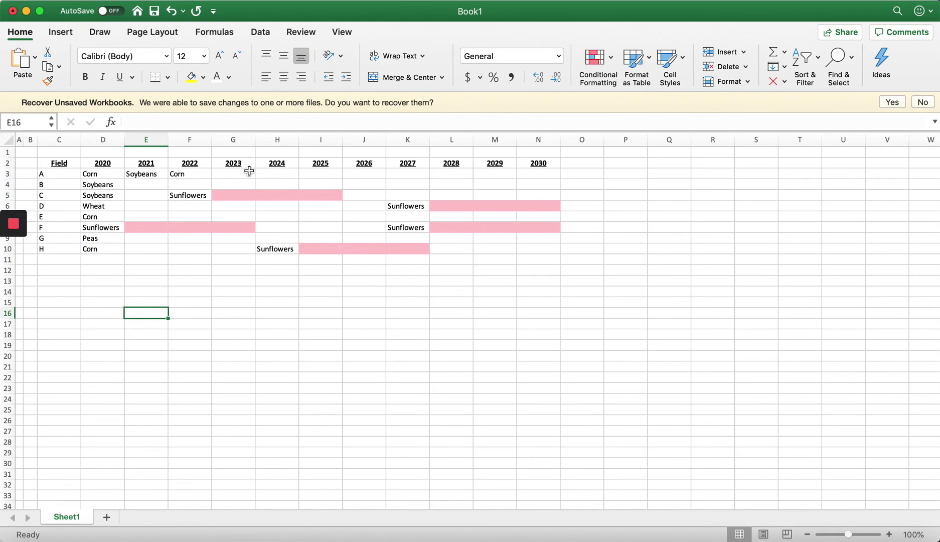
# Step: Check the crop options in the drop-down for field B in 2021 and close it without picking one
pyautogui.click(143, 185)
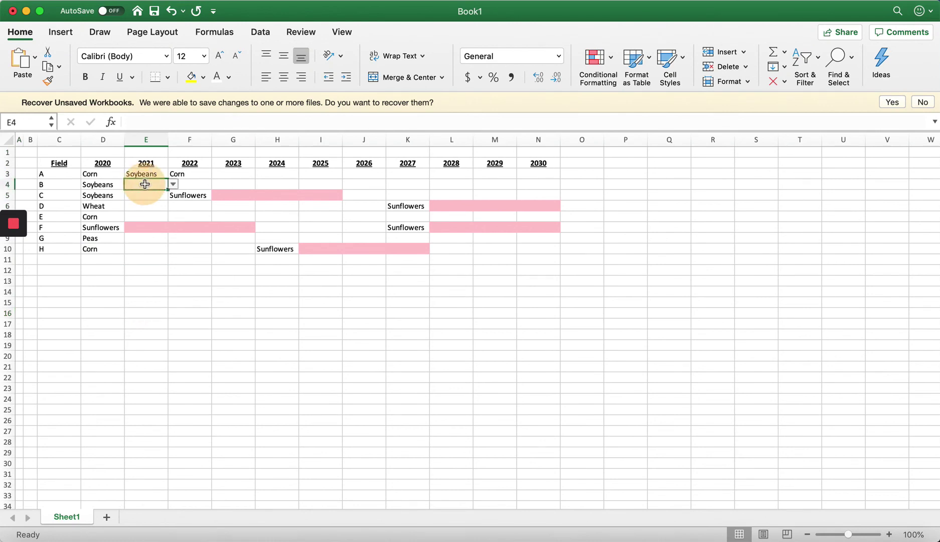
pyautogui.click(173, 185)
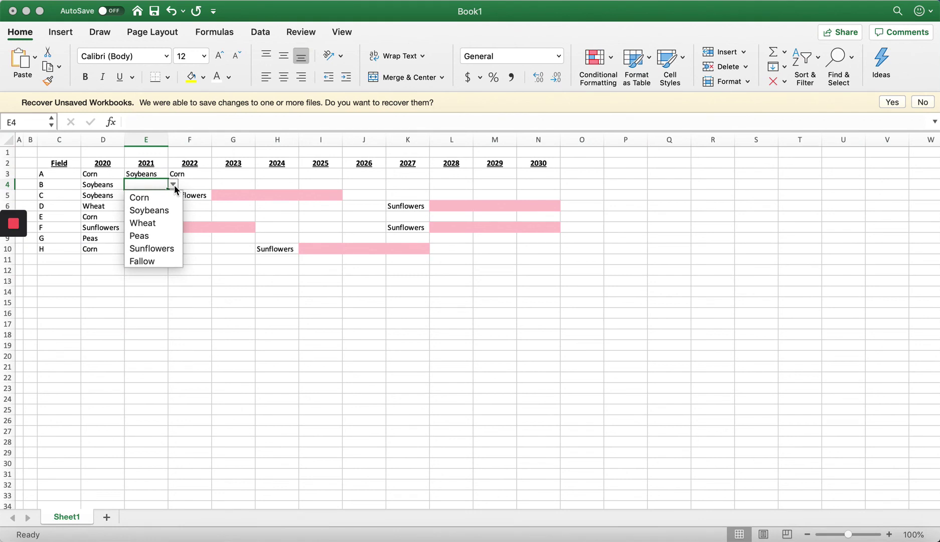
pyautogui.click(171, 366)
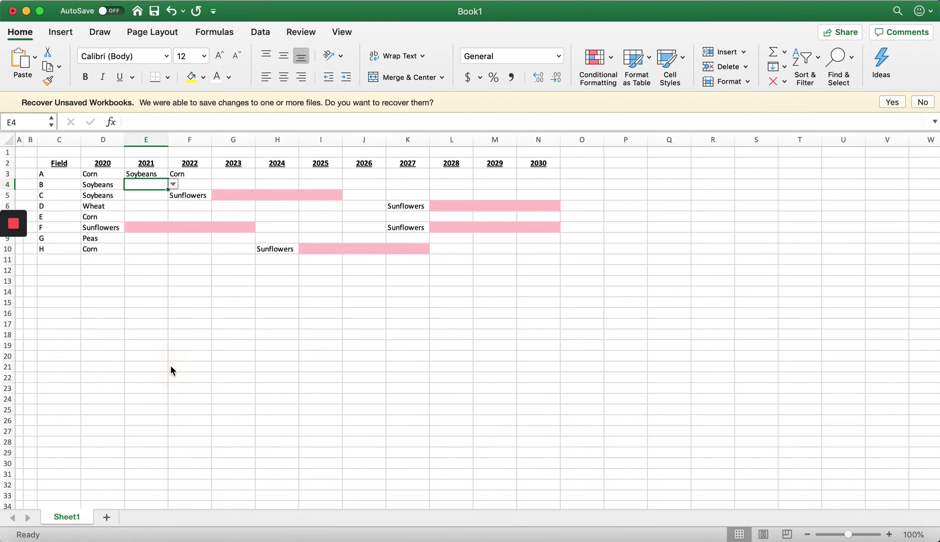